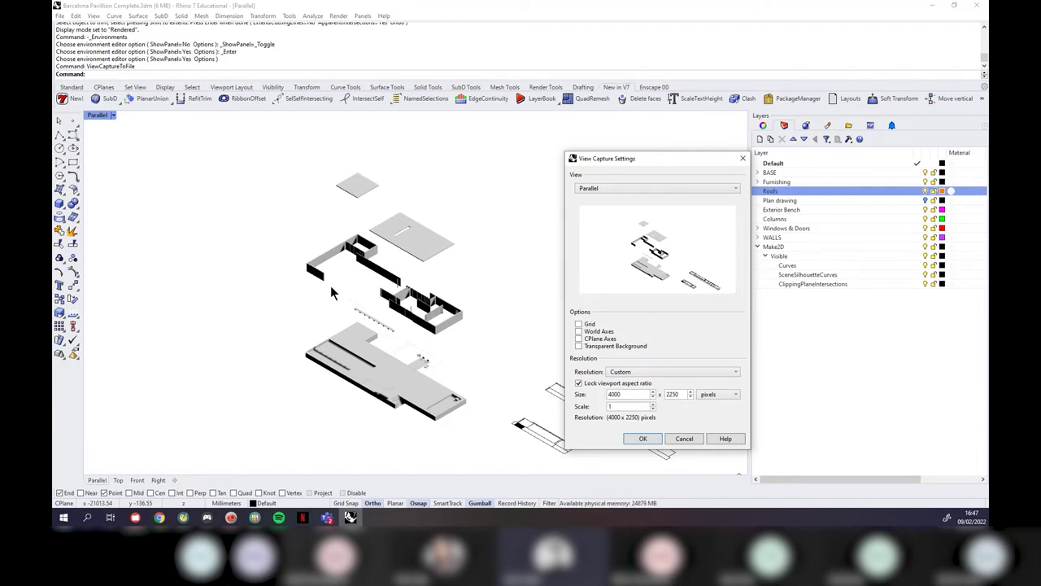
Step: Set the Parallel view capture to the custom resolution of 4000 x 2250 pixels and accept the capture settings
{"action": "left_click", "coordinate": [624, 372]}
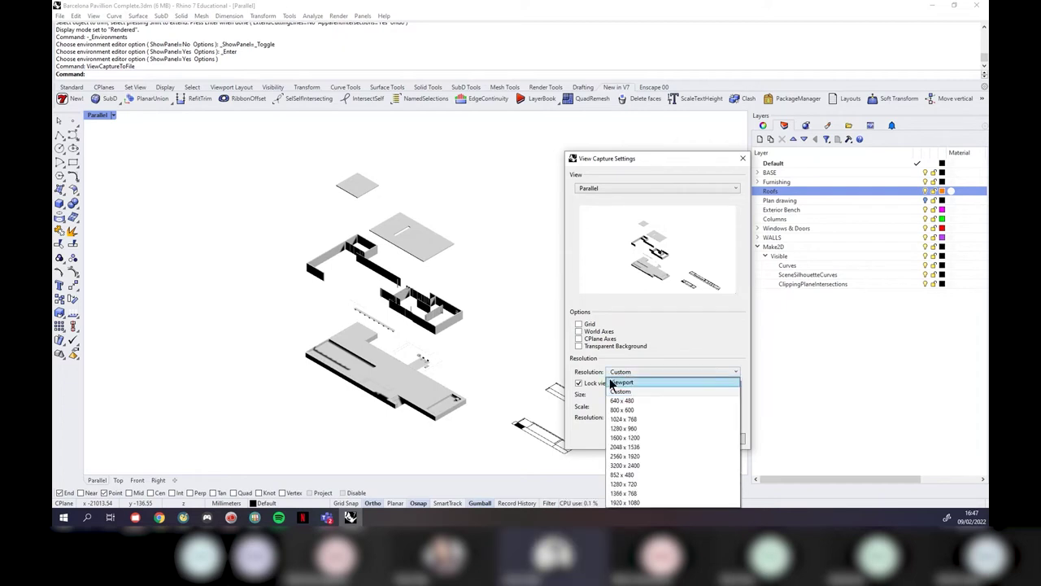
{"action": "left_click", "coordinate": [627, 392]}
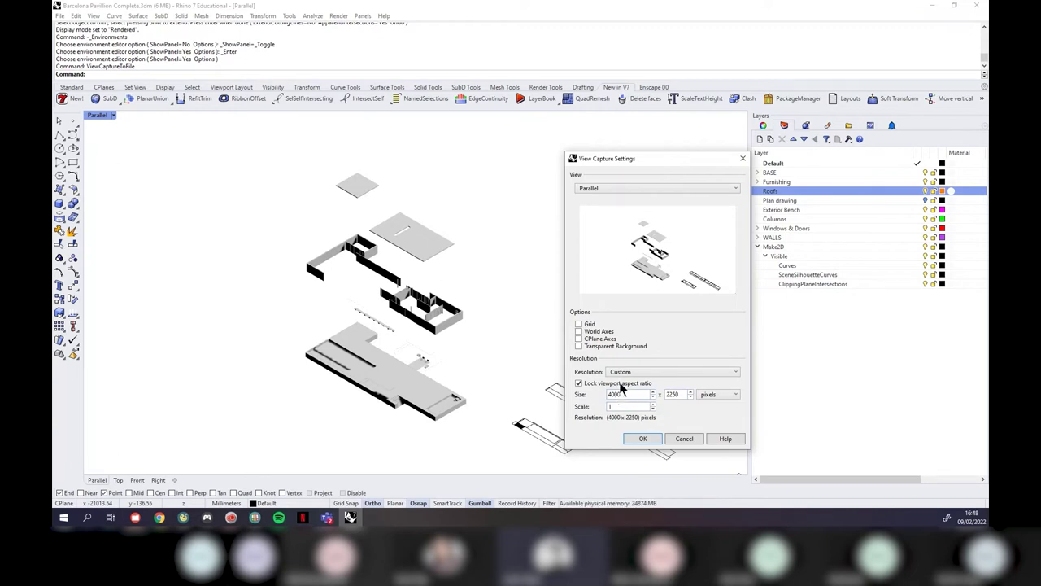
{"action": "left_click", "coordinate": [642, 439]}
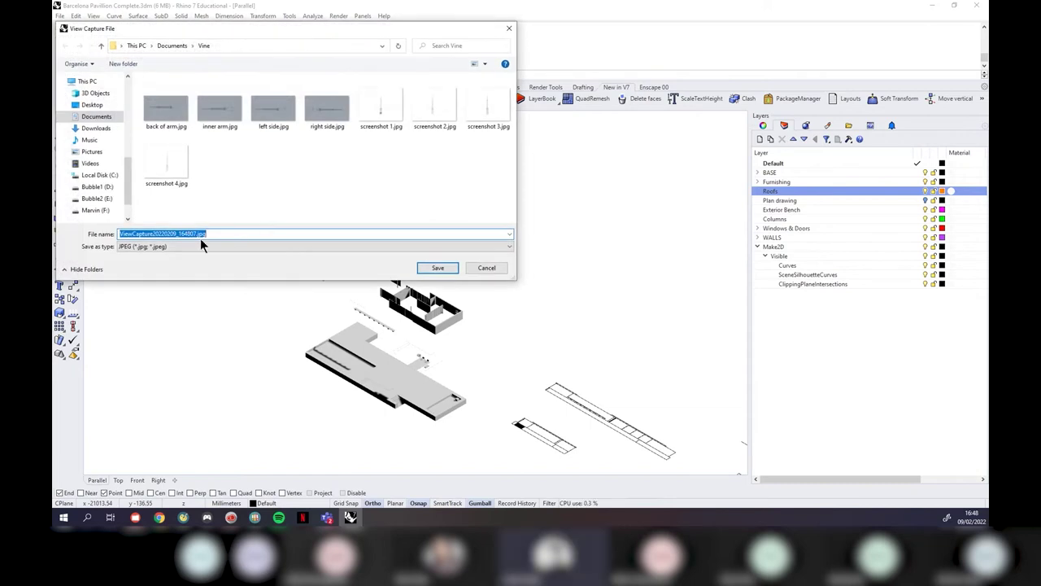
Step: Save the view capture as a PNG in the Diagramming Workshop folder on the Desktop, keeping the suggested file name
{"action": "left_click", "coordinate": [204, 247]}
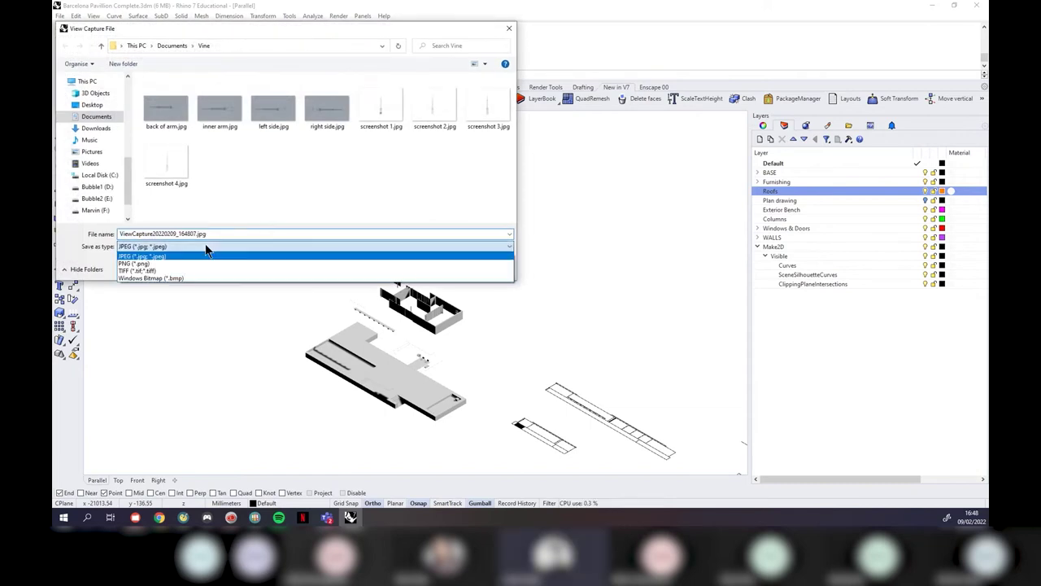
{"action": "left_click", "coordinate": [196, 265]}
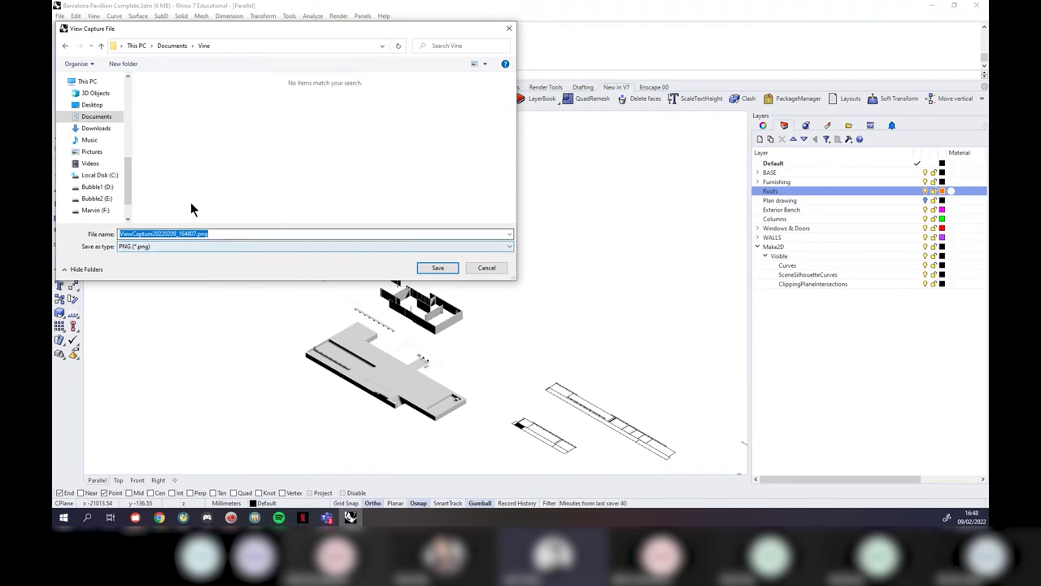
{"action": "left_click", "coordinate": [96, 106]}
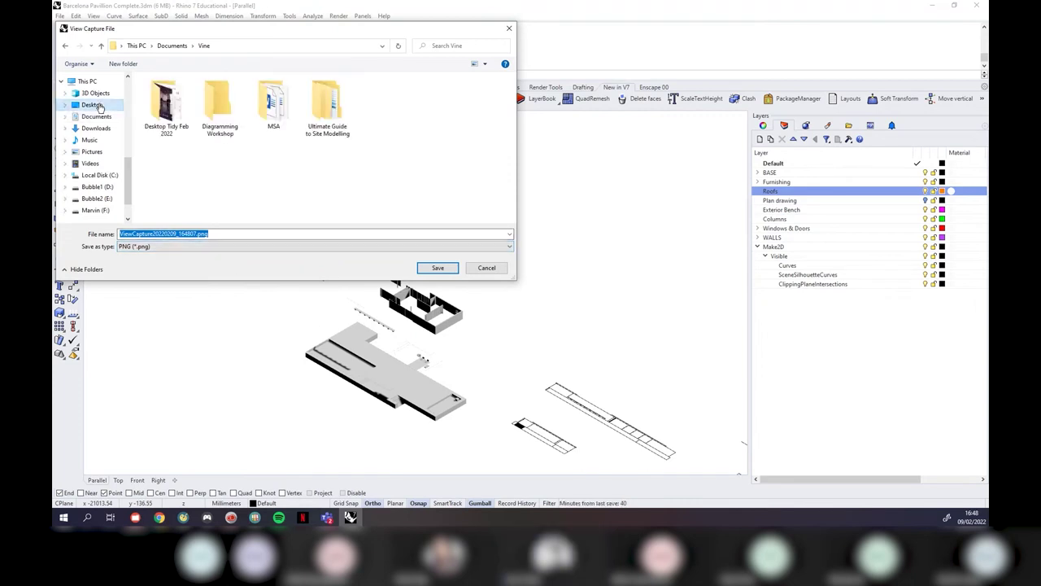
{"action": "double_click", "coordinate": [217, 105]}
{"action": "left_click", "coordinate": [442, 268]}
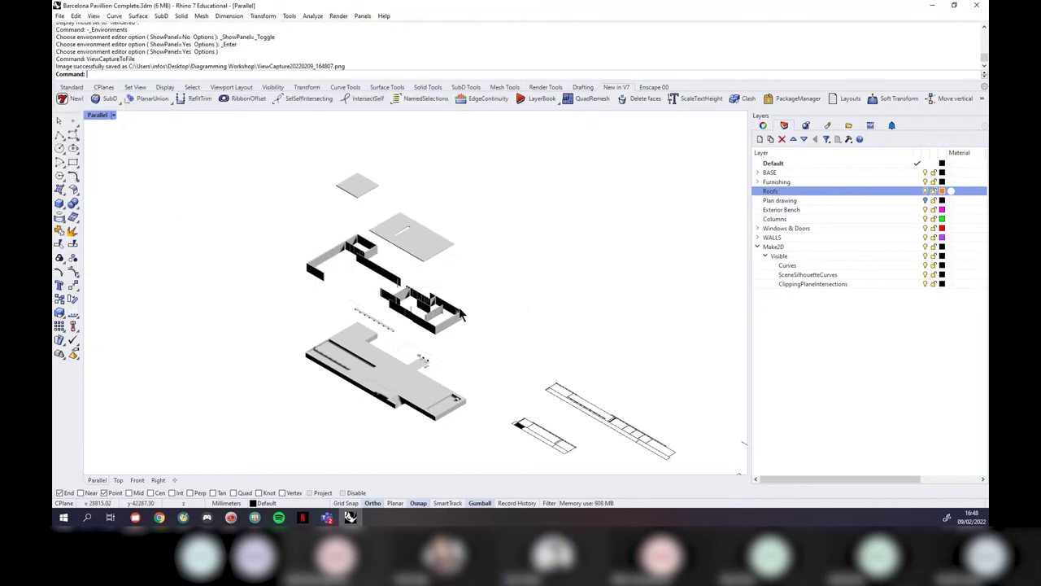
Step: Open the captured PNG from the Diagramming Workshop folder in File Explorer, view it full size, close it and return to Rhino
{"action": "left_click", "coordinate": [932, 5]}
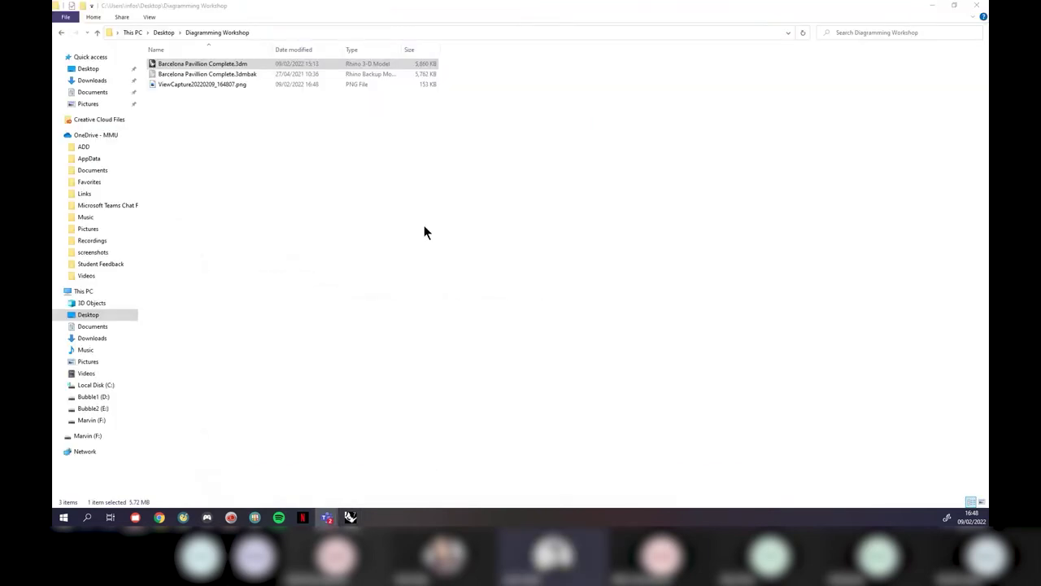
{"action": "left_click", "coordinate": [98, 33]}
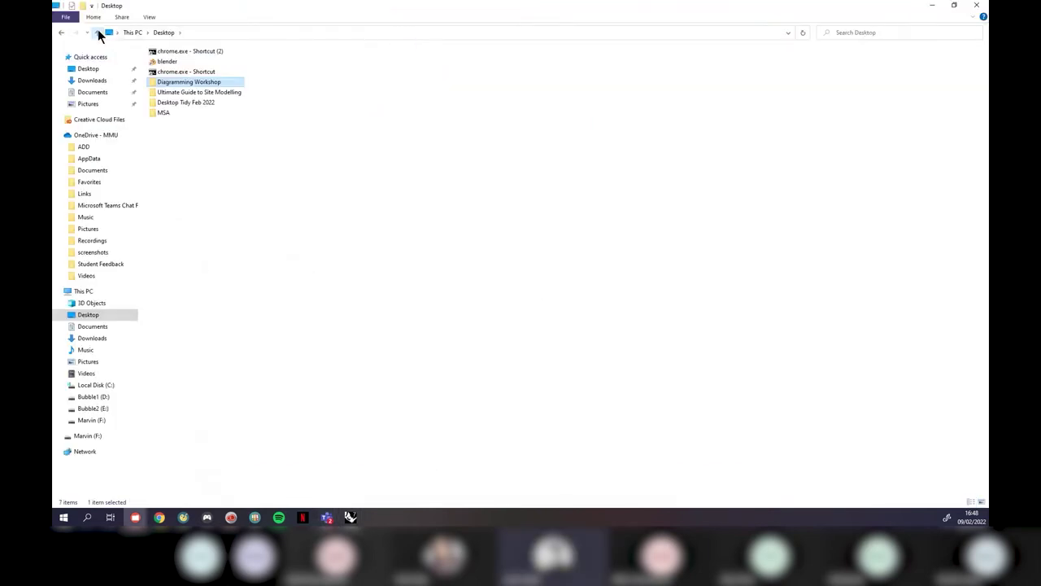
{"action": "double_click", "coordinate": [193, 82]}
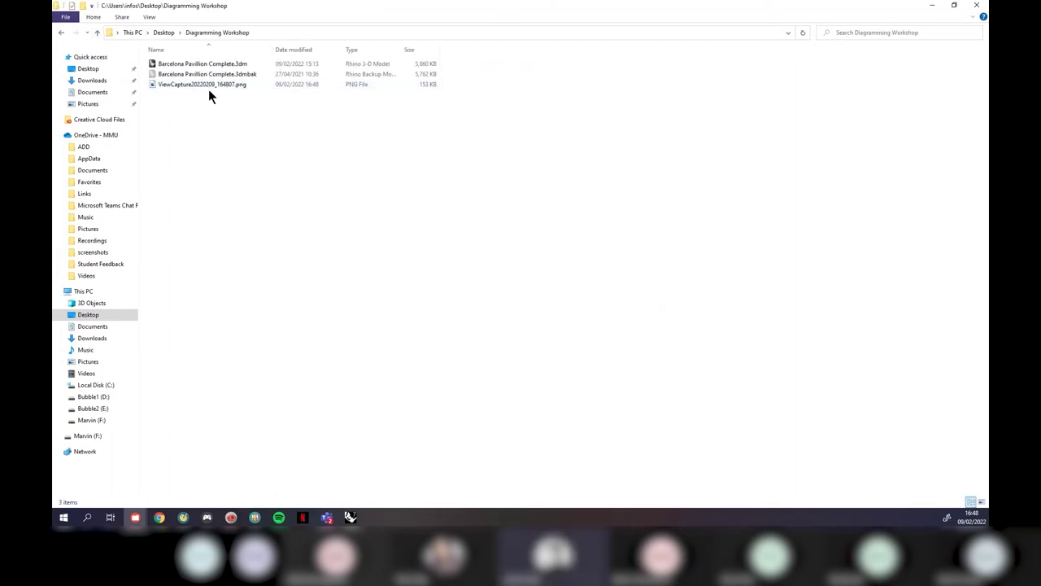
{"action": "left_click", "coordinate": [207, 85]}
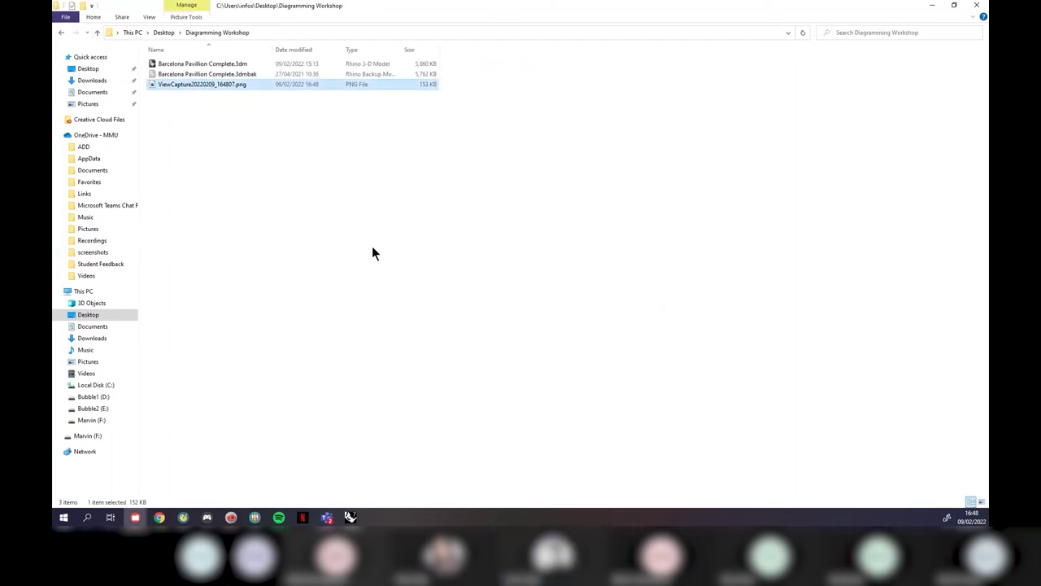
{"action": "key", "text": "Return"}
{"action": "left_click", "coordinate": [533, 366]}
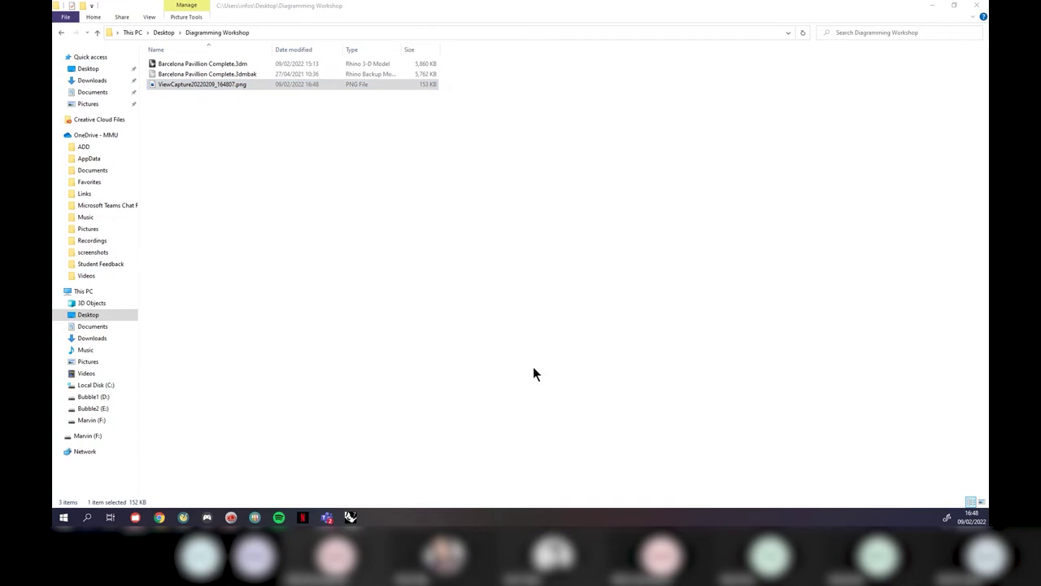
{"action": "left_click_drag", "start_coordinate": [814, 5], "coordinate": [513, 8]}
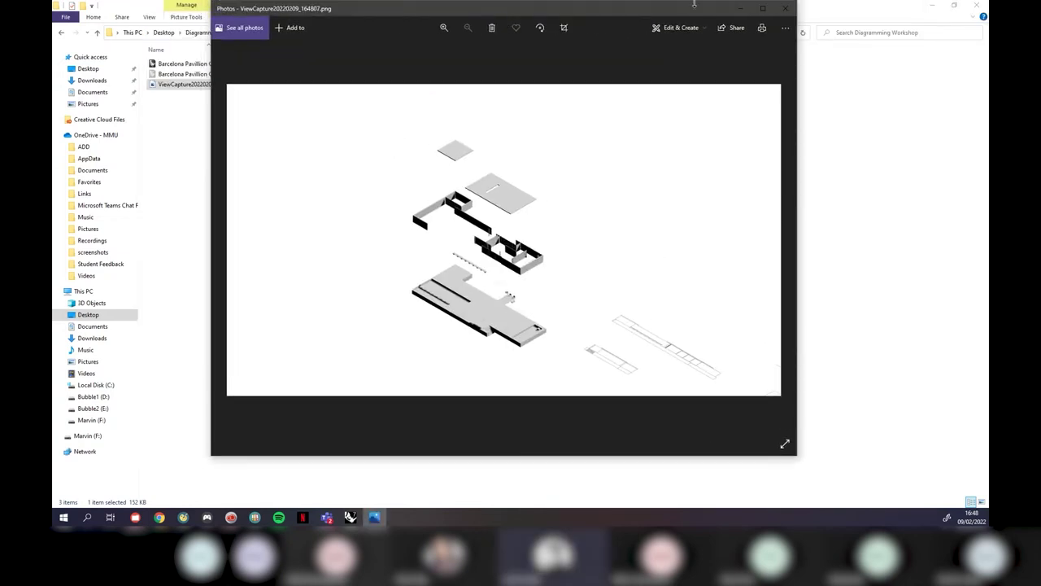
{"action": "left_click", "coordinate": [762, 8]}
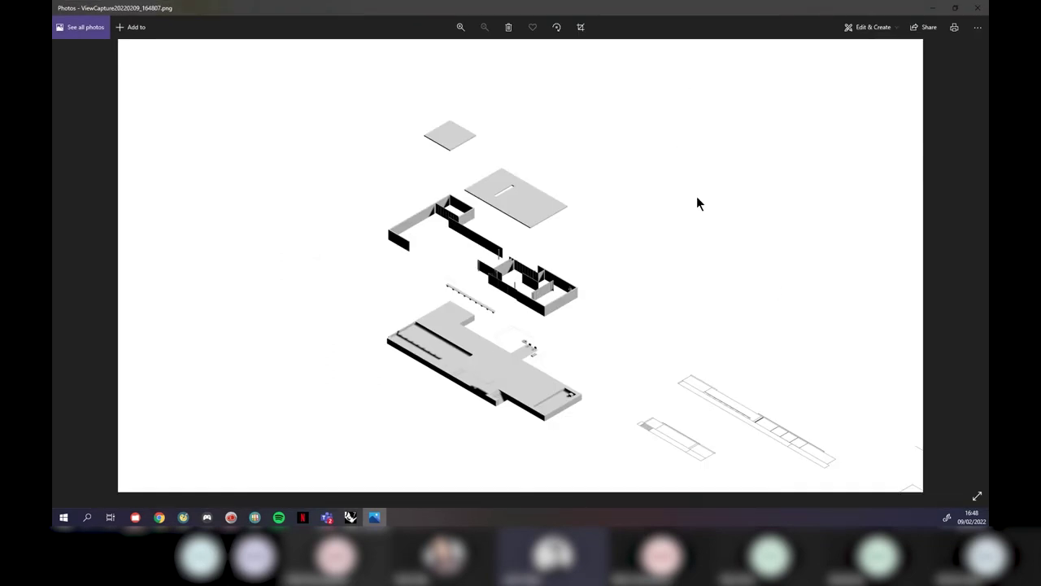
{"action": "left_click", "coordinate": [976, 7]}
{"action": "left_click", "coordinate": [351, 518]}
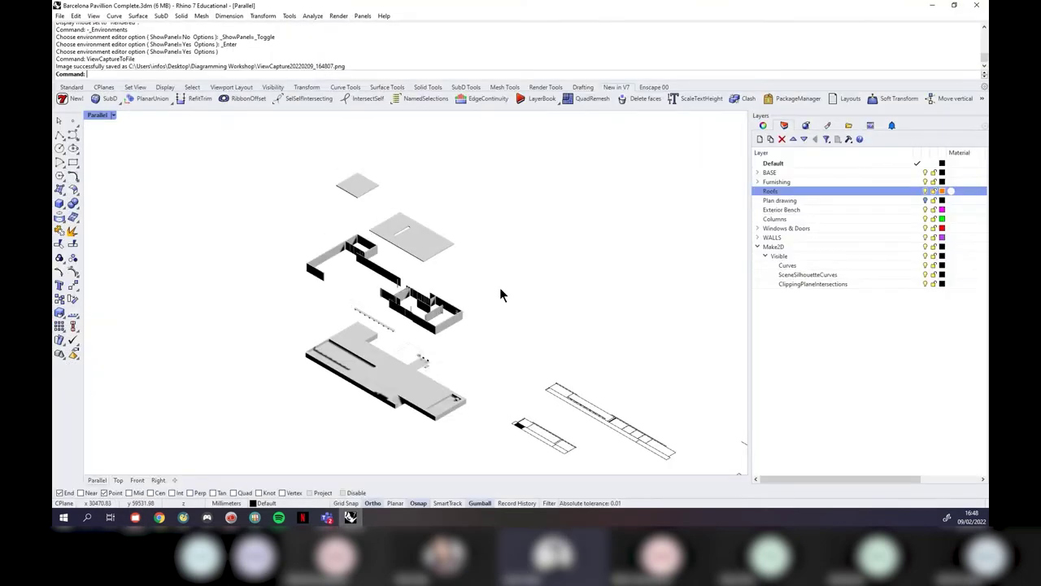
{"action": "key", "text": "Return"}
{"action": "left_click", "coordinate": [581, 347]}
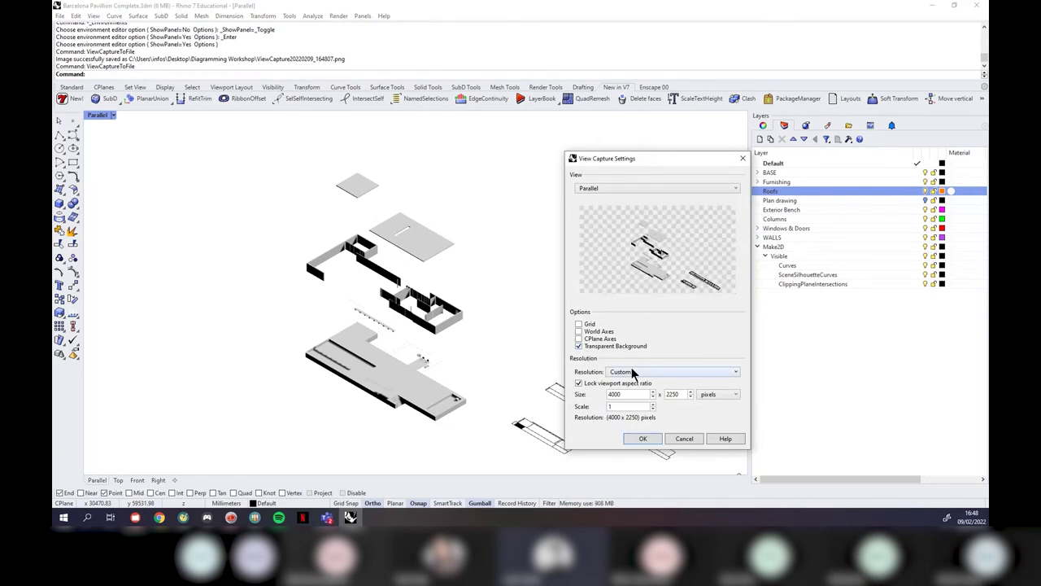
{"action": "left_click", "coordinate": [679, 447]}
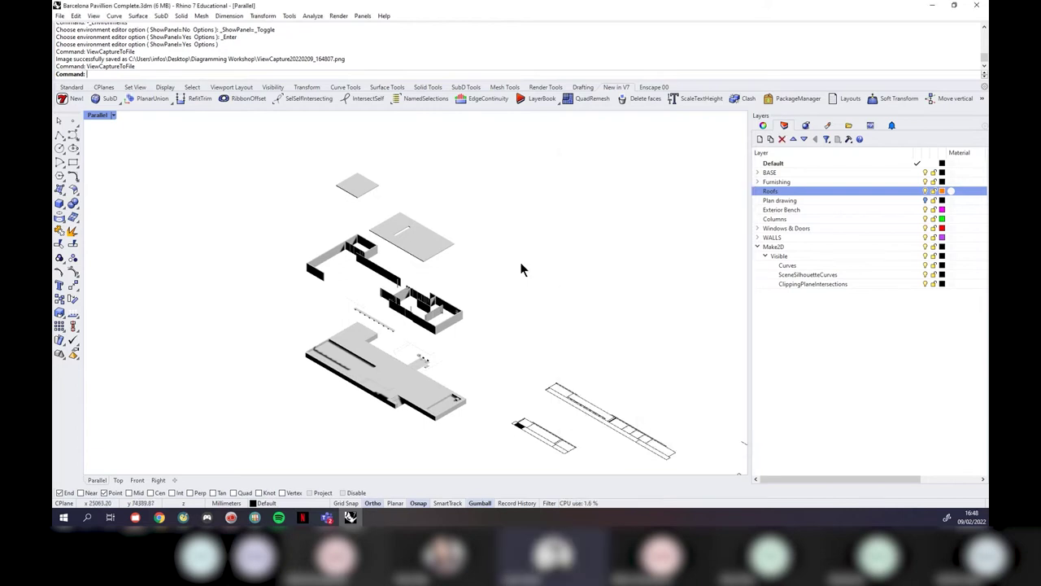
Step: Restore the four-viewport layout and maximize the Top viewport
{"action": "left_click", "coordinate": [114, 116]}
{"action": "left_click", "coordinate": [115, 126]}
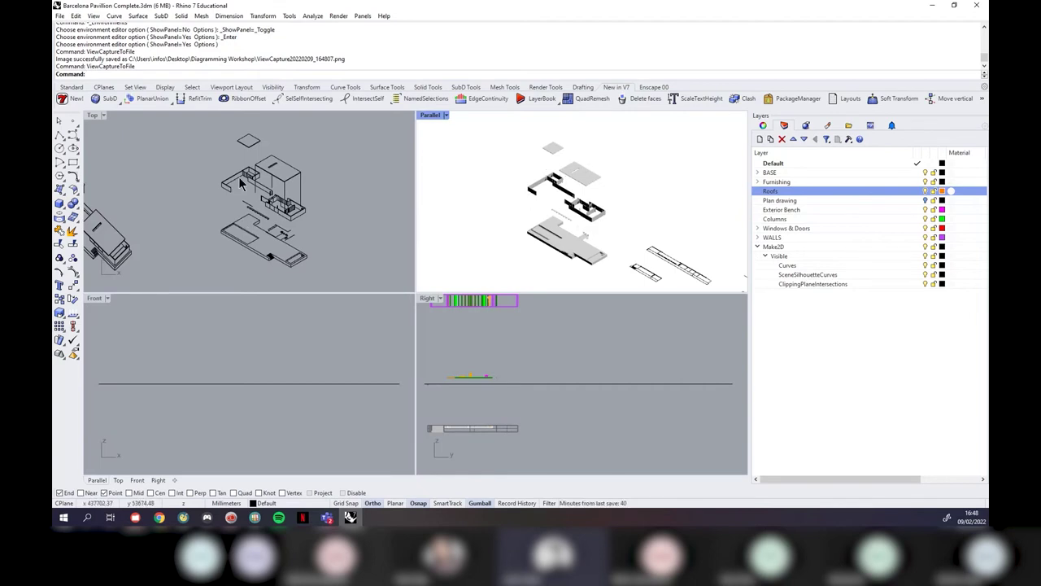
{"action": "left_click", "coordinate": [204, 173]}
{"action": "left_click", "coordinate": [104, 118]}
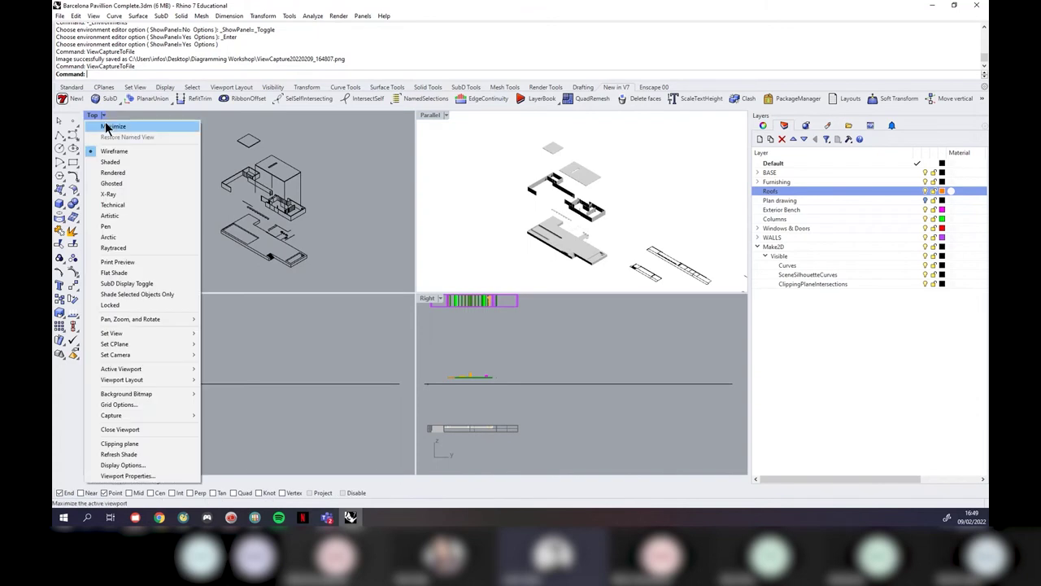
{"action": "left_click", "coordinate": [141, 161]}
Step: Select the exploded isometric linework and start exporting it to the Desktop's Diagramming Workshop folder under the name "exploded iso 1"
{"action": "scroll", "coordinate": [462, 215], "scroll_direction": "down", "scroll_amount": 3}
{"action": "scroll", "coordinate": [475, 236], "scroll_direction": "up", "scroll_amount": 2}
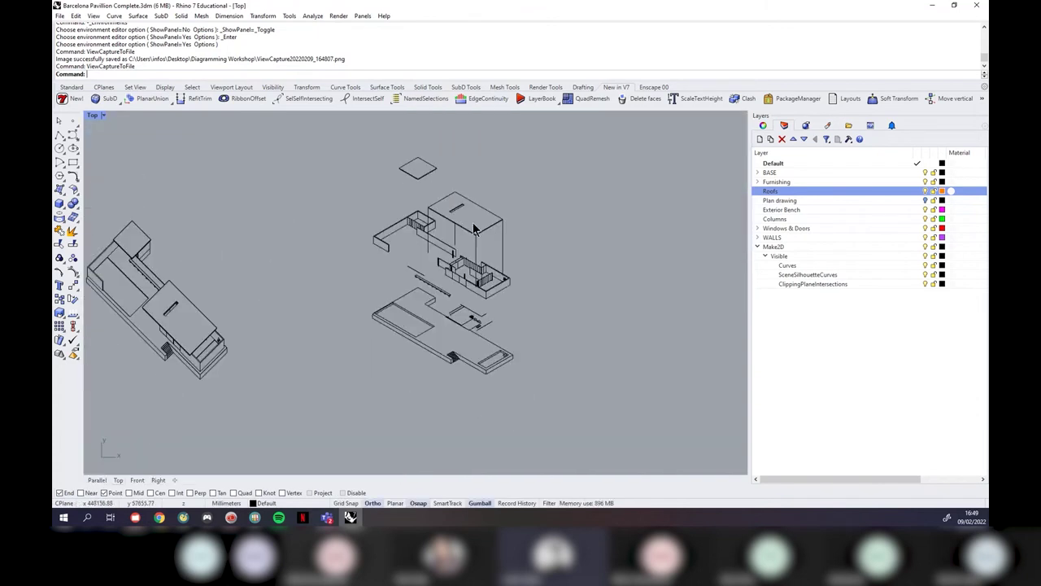
{"action": "scroll", "coordinate": [519, 257], "scroll_direction": "down", "scroll_amount": 2}
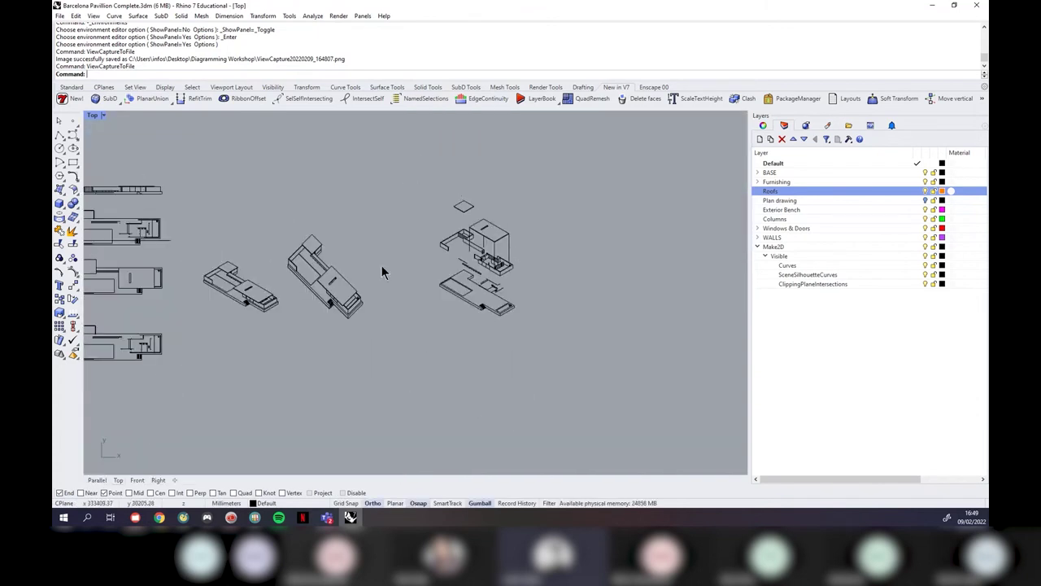
{"action": "scroll", "coordinate": [483, 271], "scroll_direction": "up", "scroll_amount": 1}
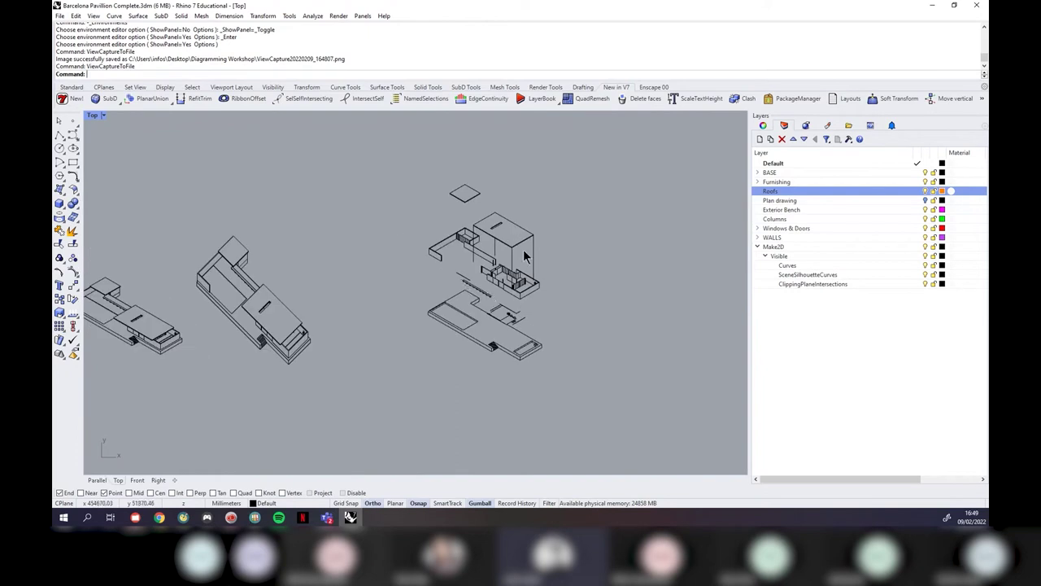
{"action": "scroll", "coordinate": [525, 248], "scroll_direction": "up", "scroll_amount": 1}
{"action": "left_click_drag", "start_coordinate": [577, 144], "coordinate": [366, 424]}
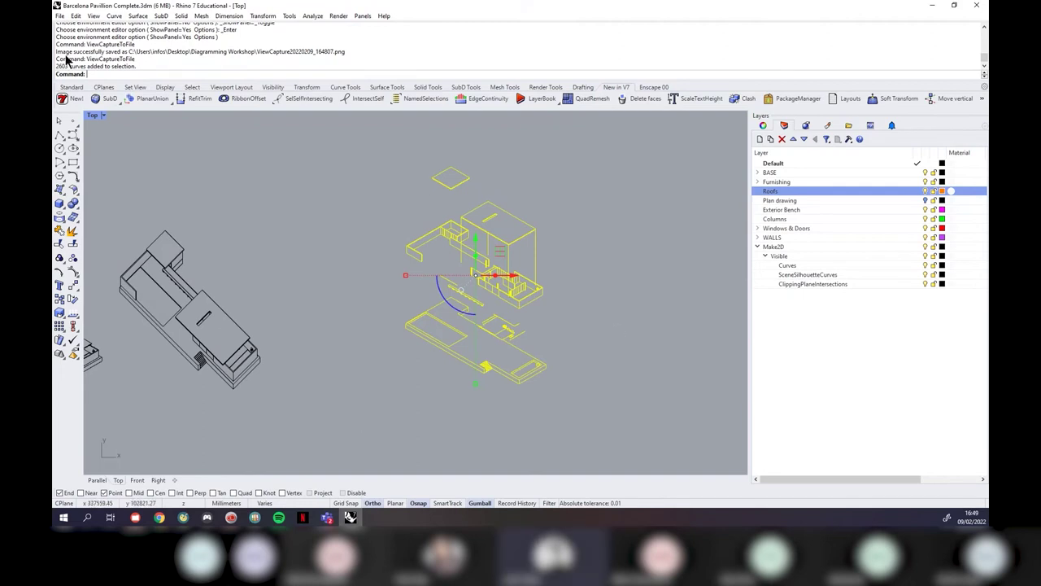
{"action": "left_click", "coordinate": [60, 16]}
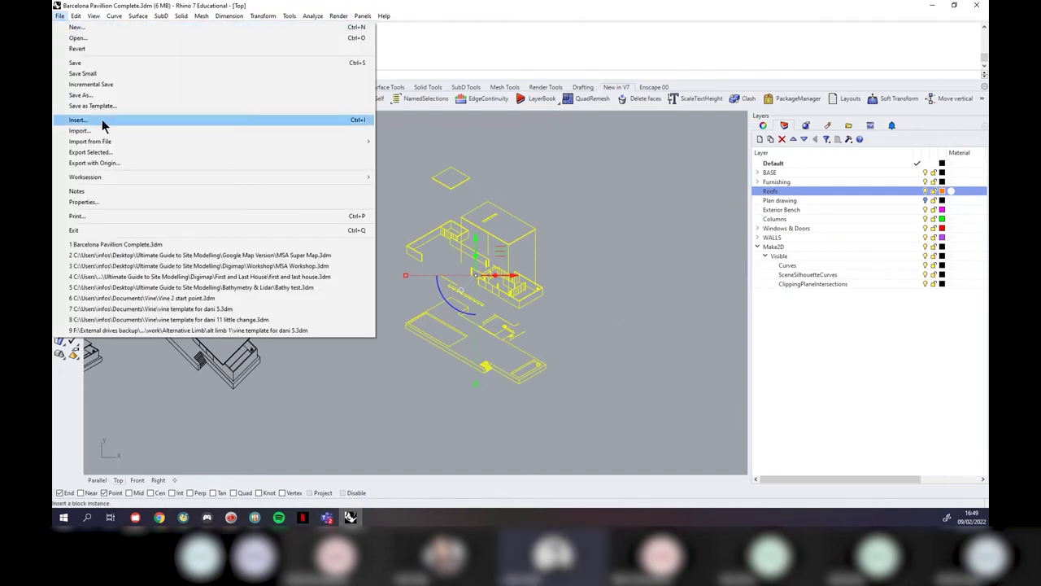
{"action": "left_click", "coordinate": [112, 155]}
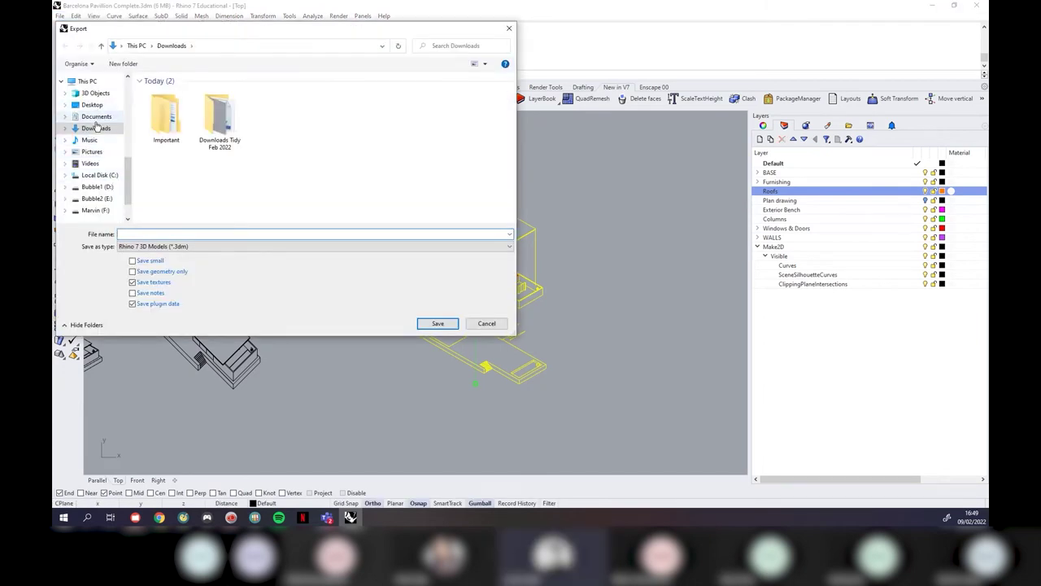
{"action": "left_click", "coordinate": [92, 105]}
{"action": "double_click", "coordinate": [218, 104]}
{"action": "left_click", "coordinate": [184, 234]}
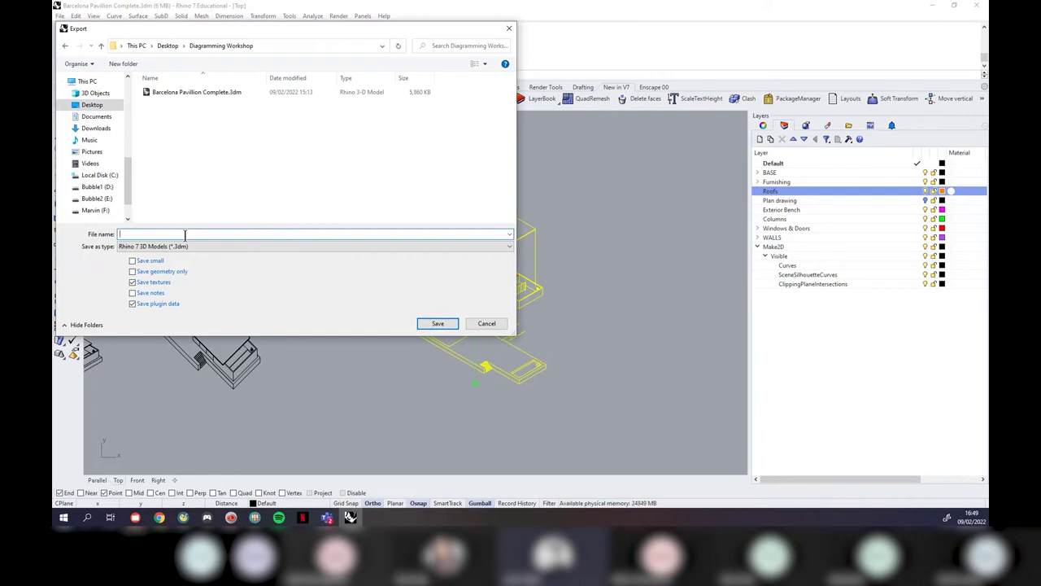
{"action": "type", "text": "exploded iso 1"}
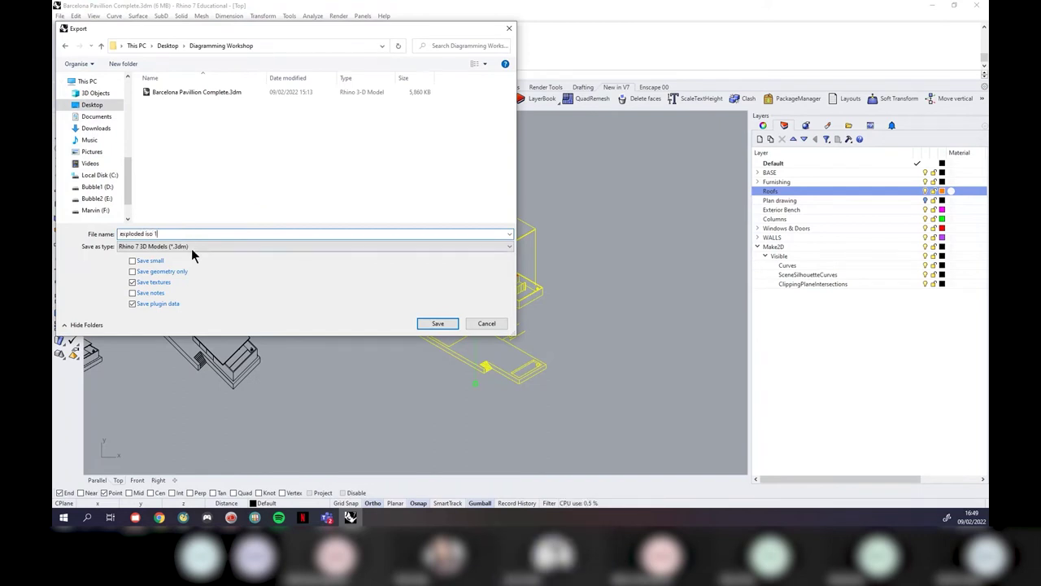
Step: Save the export in AutoCAD Drawing Exchange (*.dxf) format with the 2007 Polylines scheme, and clear the selection
{"action": "left_click", "coordinate": [191, 247]}
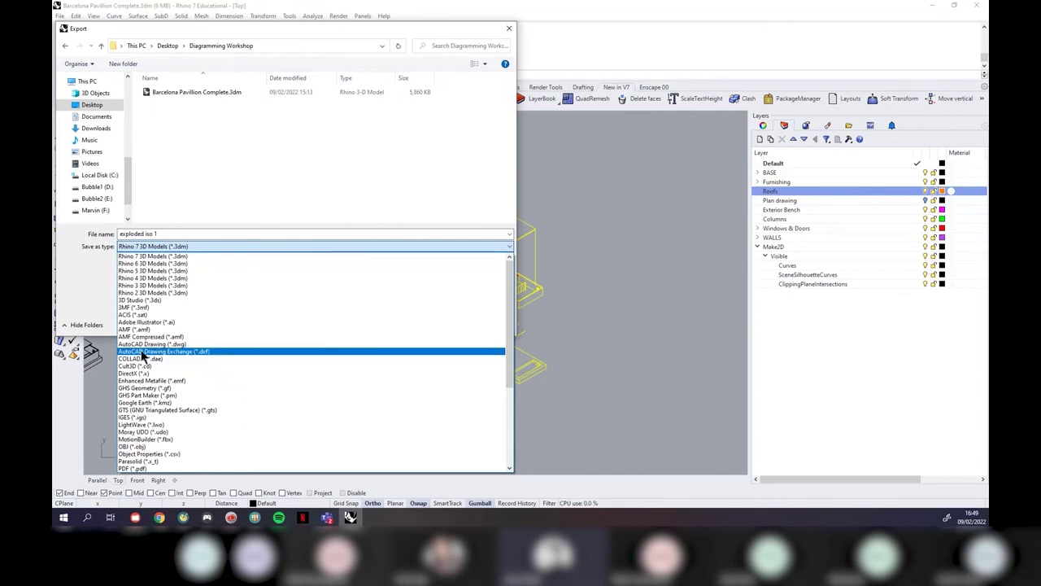
{"action": "left_click", "coordinate": [202, 355]}
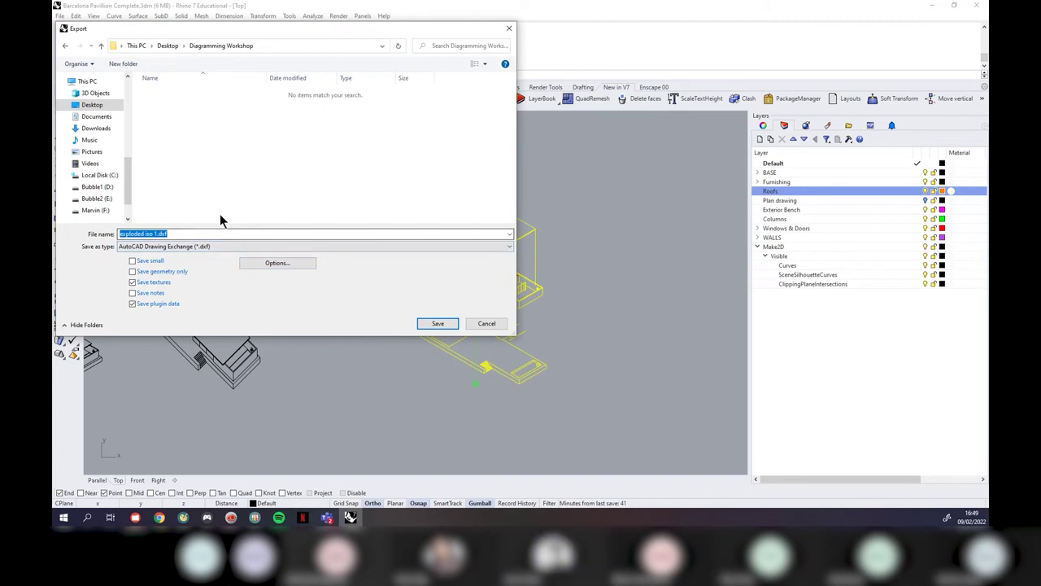
{"action": "left_click", "coordinate": [438, 323]}
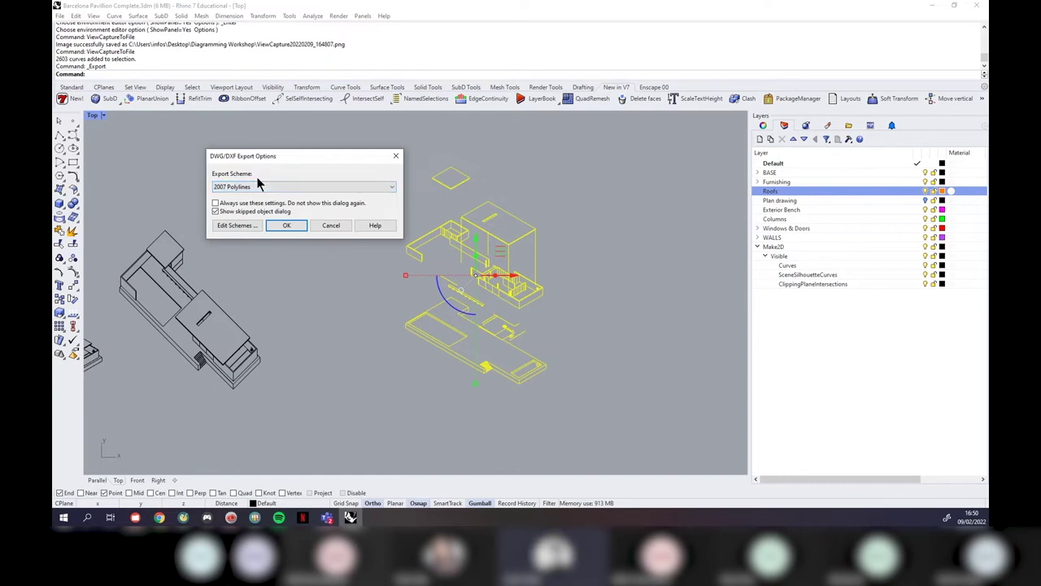
{"action": "left_click", "coordinate": [281, 226]}
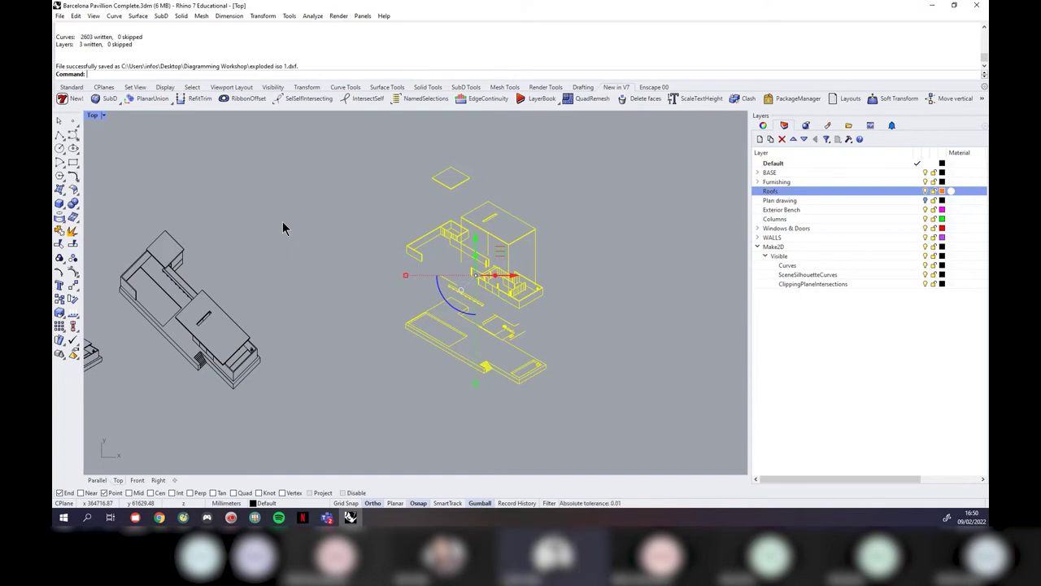
{"action": "left_click", "coordinate": [589, 194]}
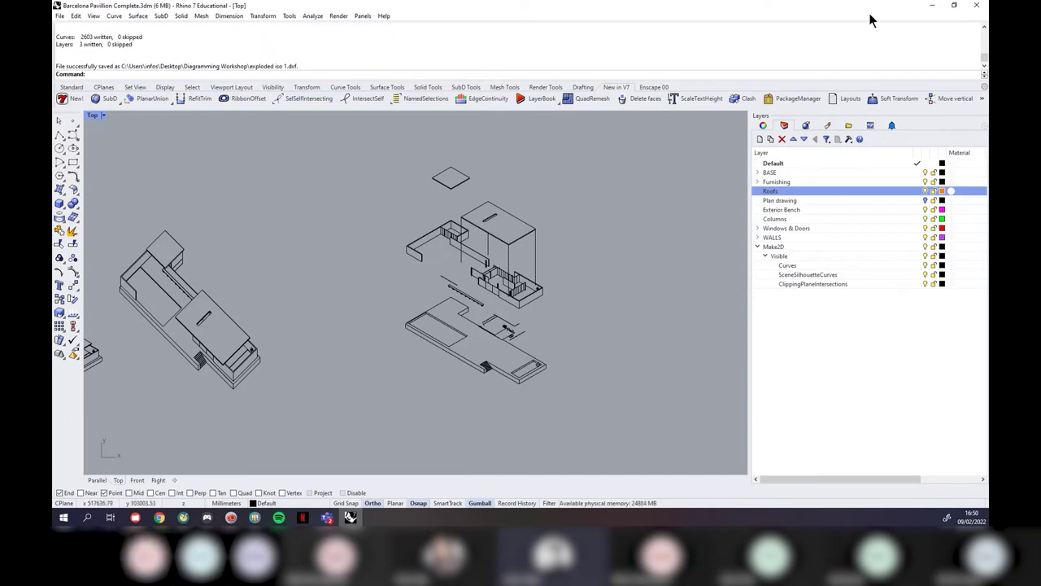
Step: Minimize the Rhino and File Explorer windows, and launch Adobe Illustrator 2022 in a maximized window
{"action": "left_click", "coordinate": [933, 6]}
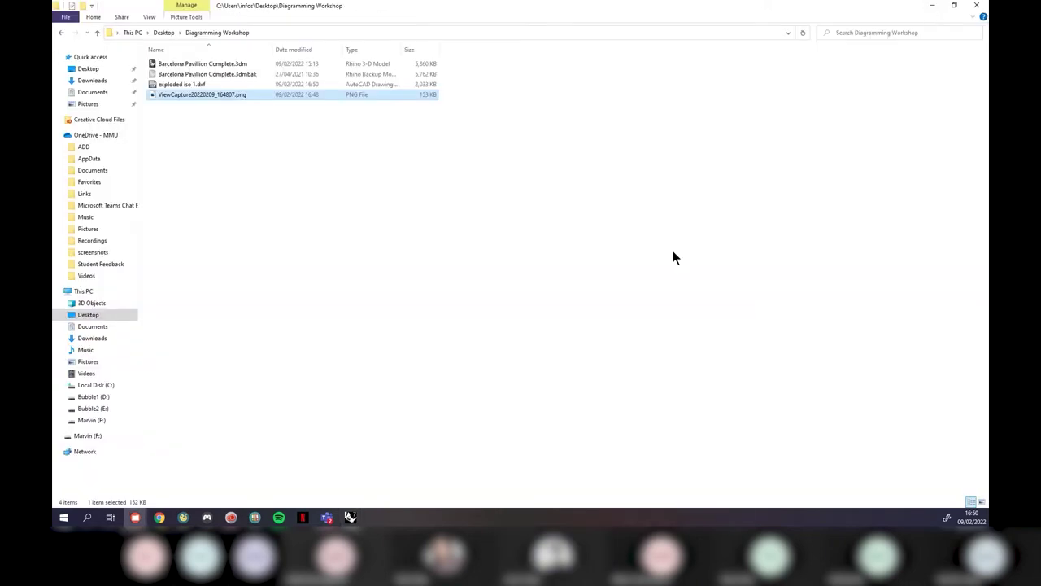
{"action": "left_click", "coordinate": [933, 6]}
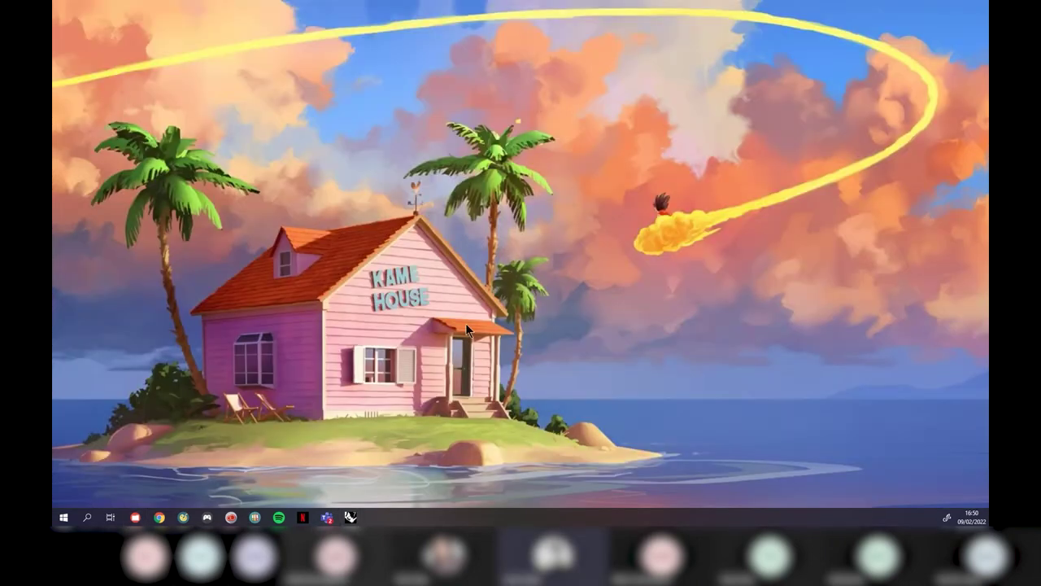
{"action": "left_click", "coordinate": [87, 518]}
{"action": "type", "text": "ill"}
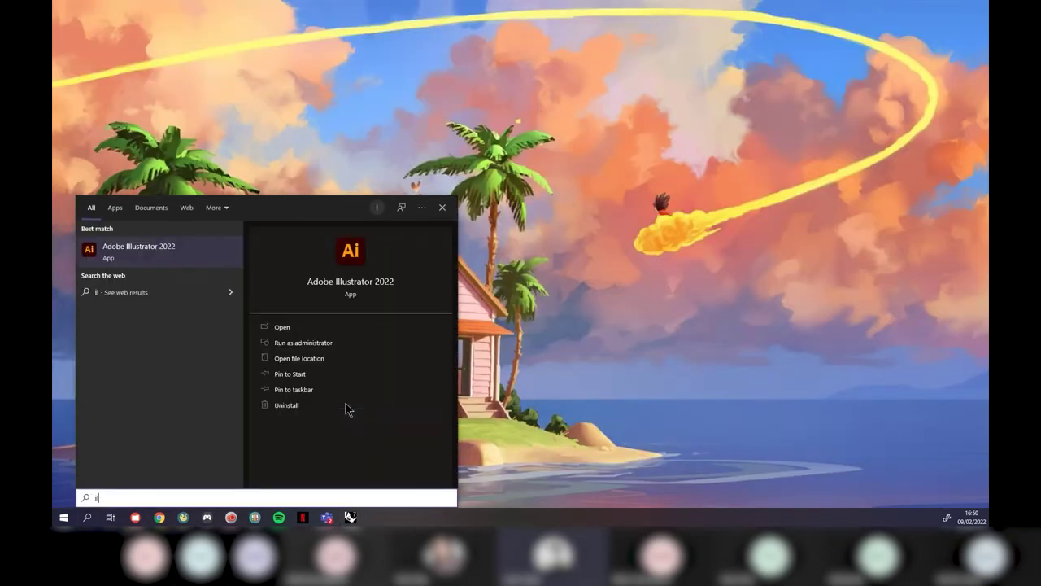
{"action": "key", "text": "Return"}
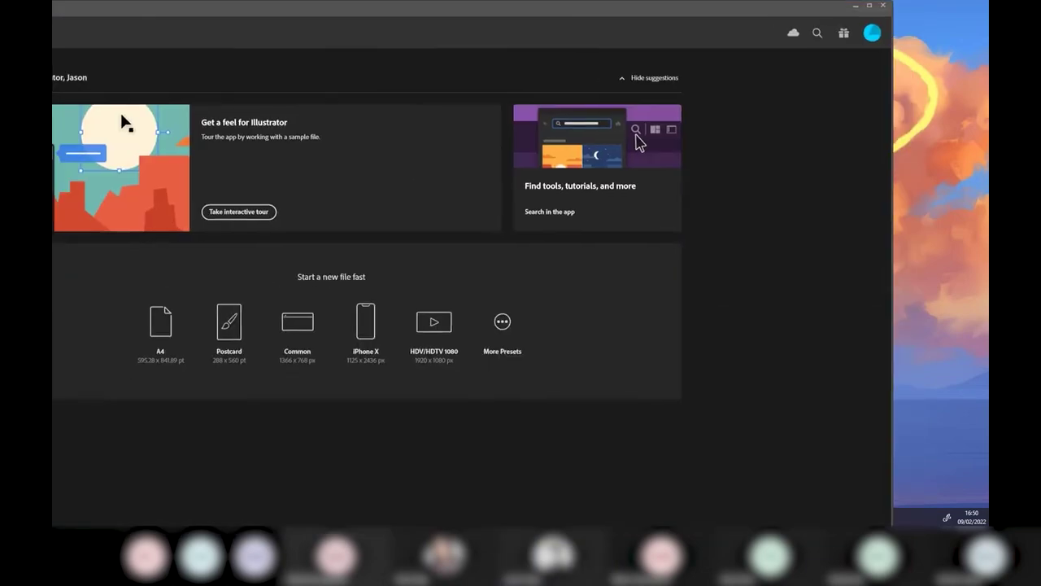
{"action": "left_click", "coordinate": [869, 5]}
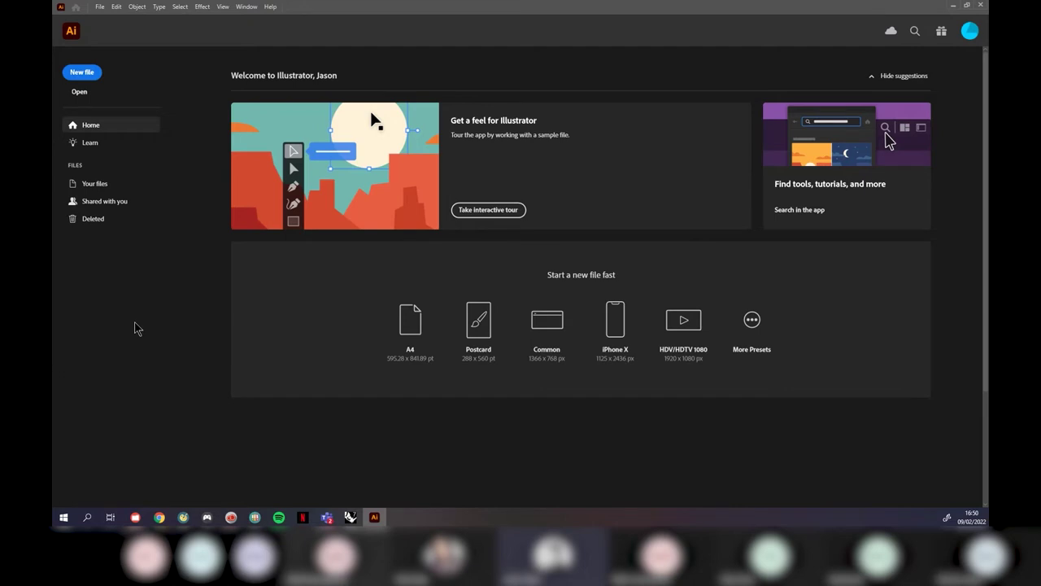
Step: Create a new A3 portrait print document, 297 x 420 mm, in CMYK Color with High (300 ppi) raster effects
{"action": "left_click", "coordinate": [81, 73]}
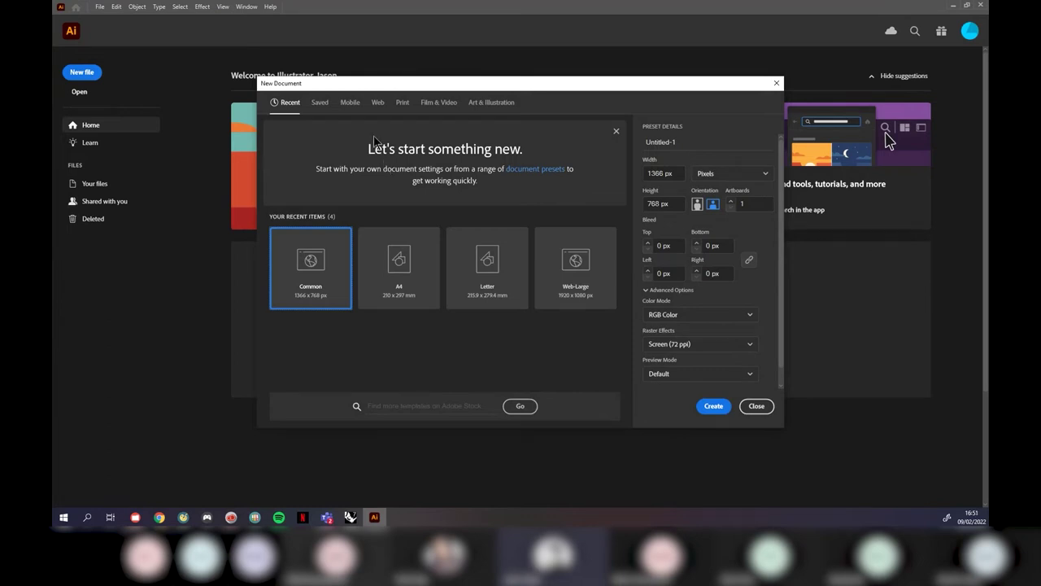
{"action": "left_click", "coordinate": [403, 103]}
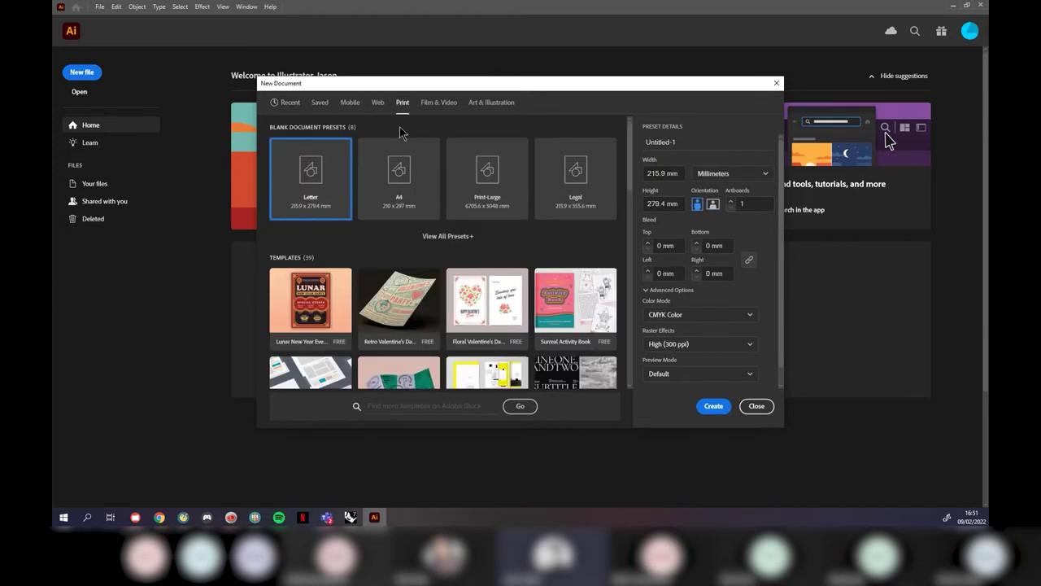
{"action": "left_click", "coordinate": [450, 243]}
{"action": "left_click", "coordinate": [412, 288]}
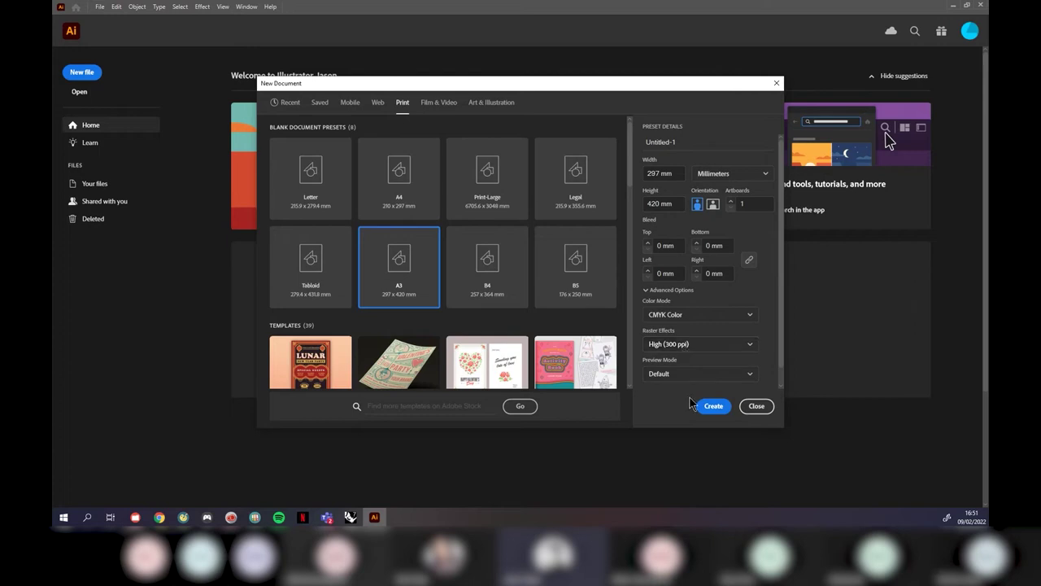
{"action": "left_click", "coordinate": [692, 316]}
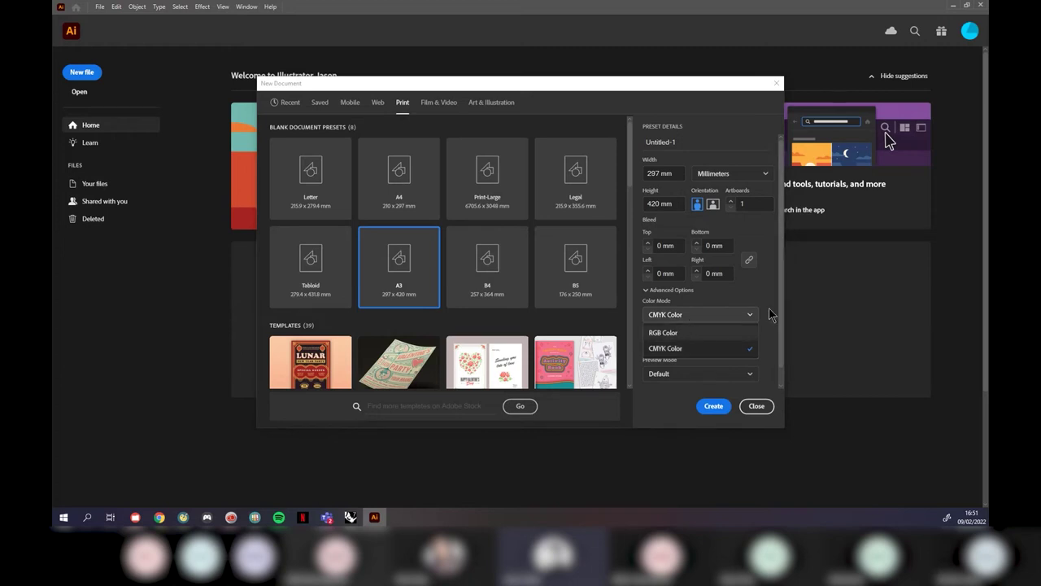
{"action": "left_click", "coordinate": [693, 348]}
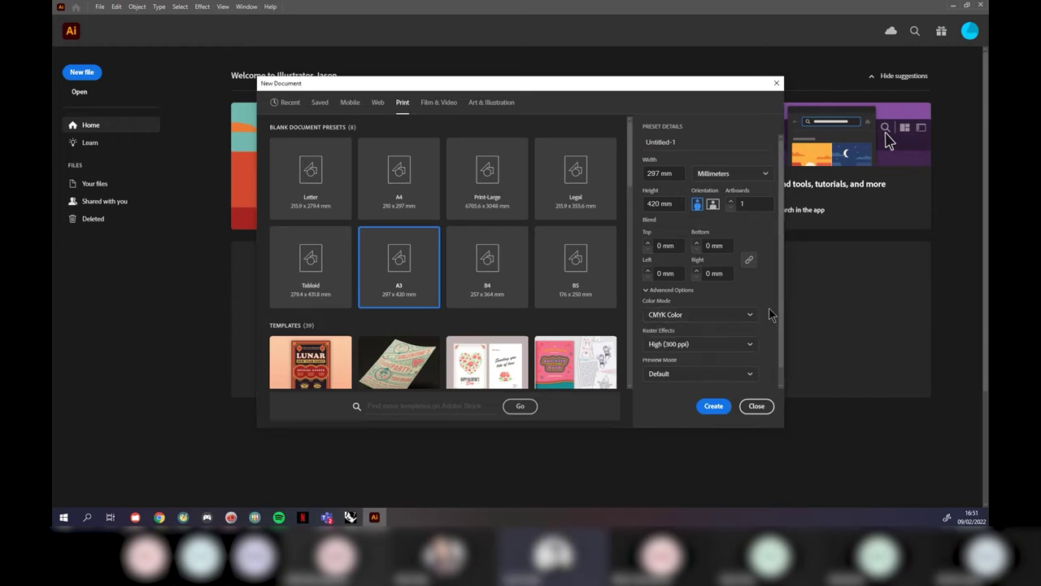
{"action": "left_click", "coordinate": [714, 405]}
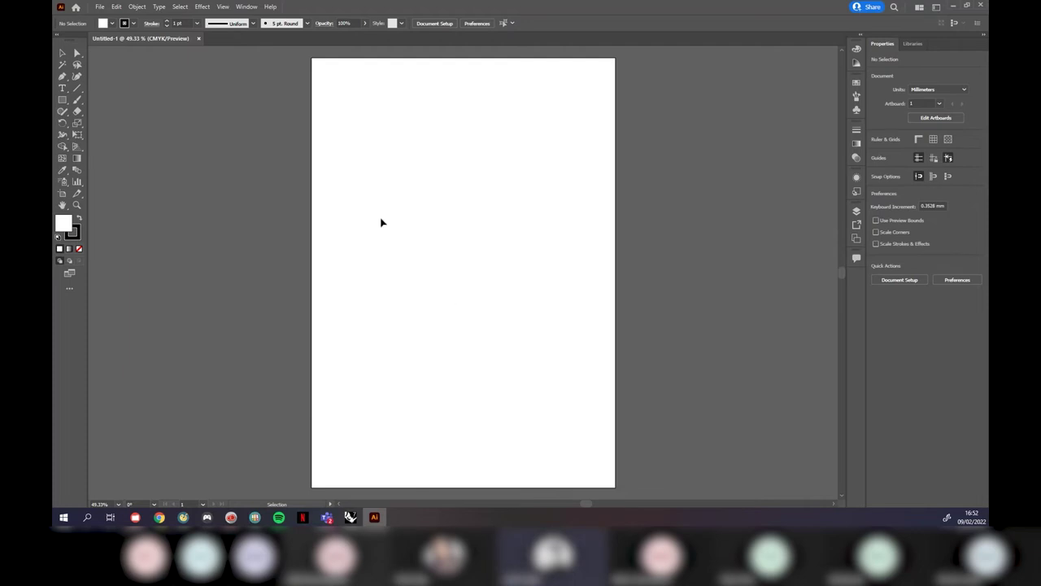
Step: Switch to the Essentials workspace for comparison and return to Essentials Classic
{"action": "left_click", "coordinate": [246, 7]}
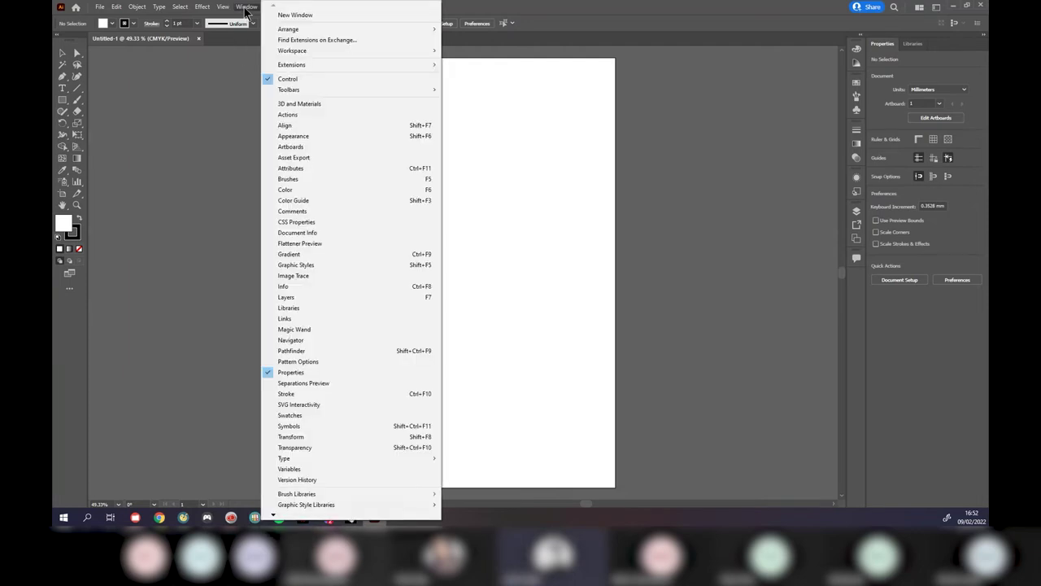
{"action": "mouse_move", "coordinate": [310, 52]}
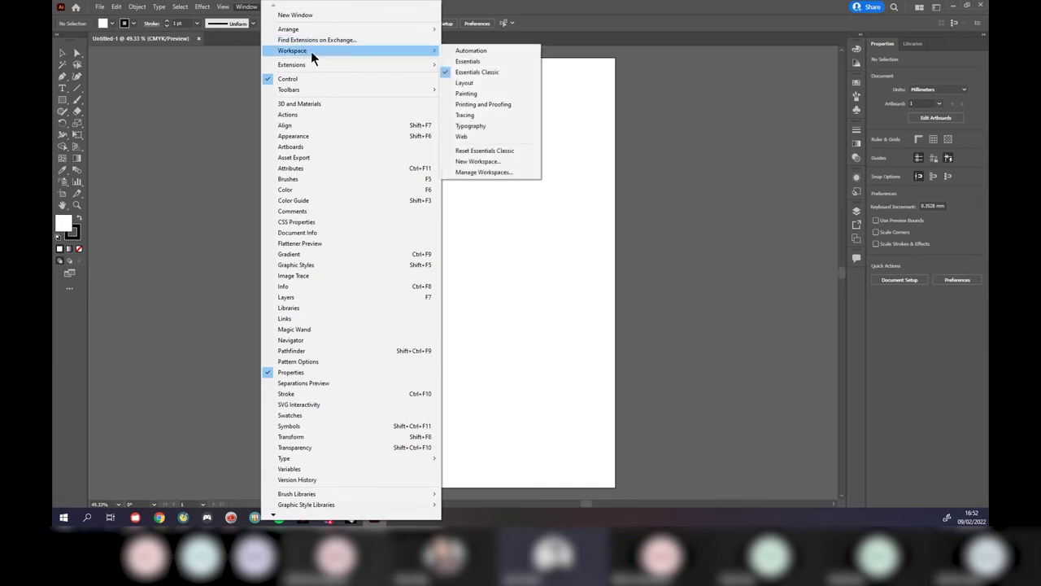
{"action": "left_click", "coordinate": [476, 62]}
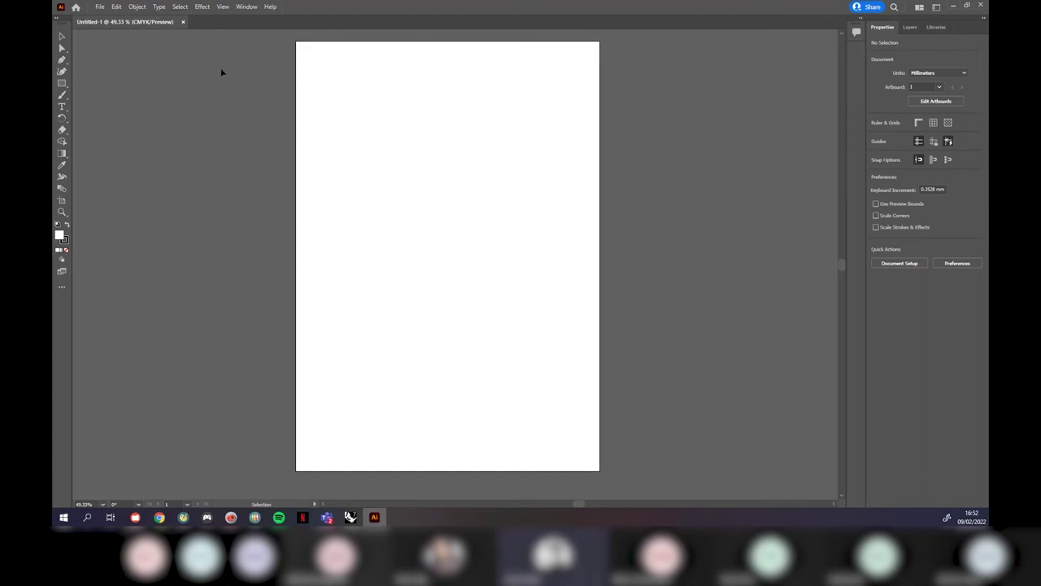
{"action": "left_click", "coordinate": [247, 7]}
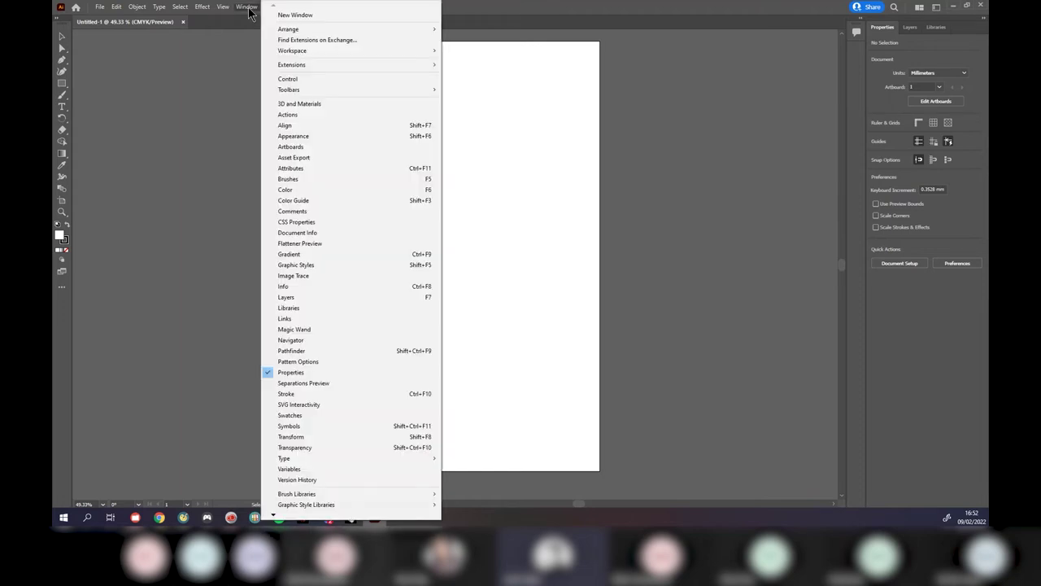
{"action": "mouse_move", "coordinate": [344, 52]}
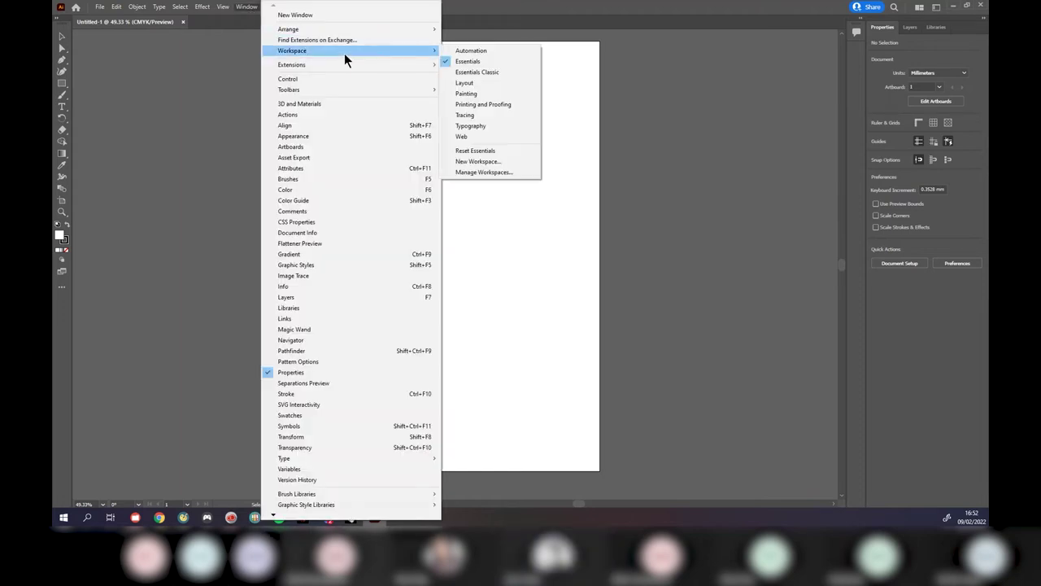
{"action": "left_click", "coordinate": [501, 72]}
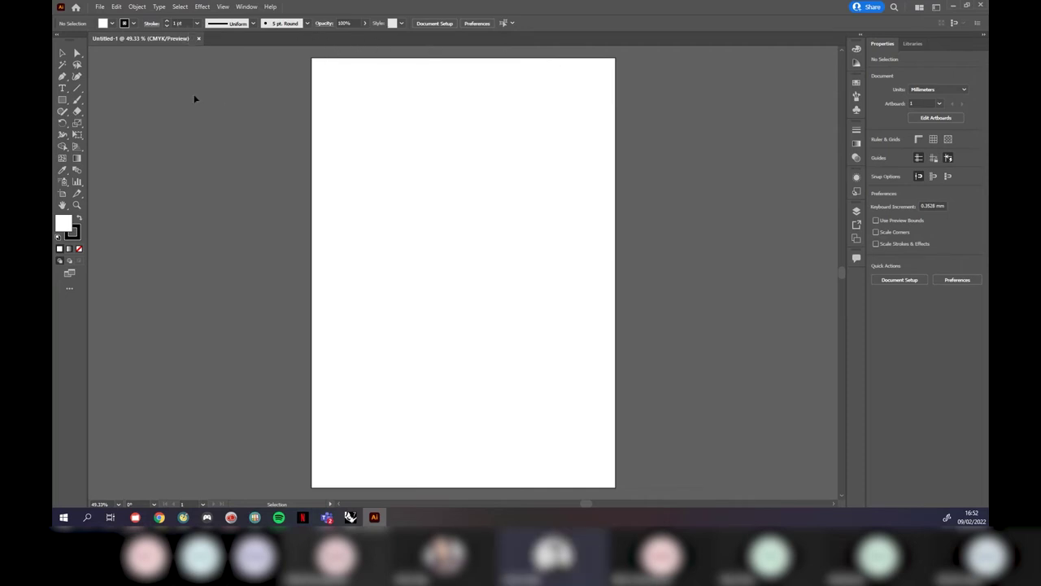
Step: Start placing "exploded iso 1.dxf" from the Desktop's Diagramming Workshop folder, with its import options shown
{"action": "left_click", "coordinate": [64, 54]}
{"action": "left_click", "coordinate": [101, 8]}
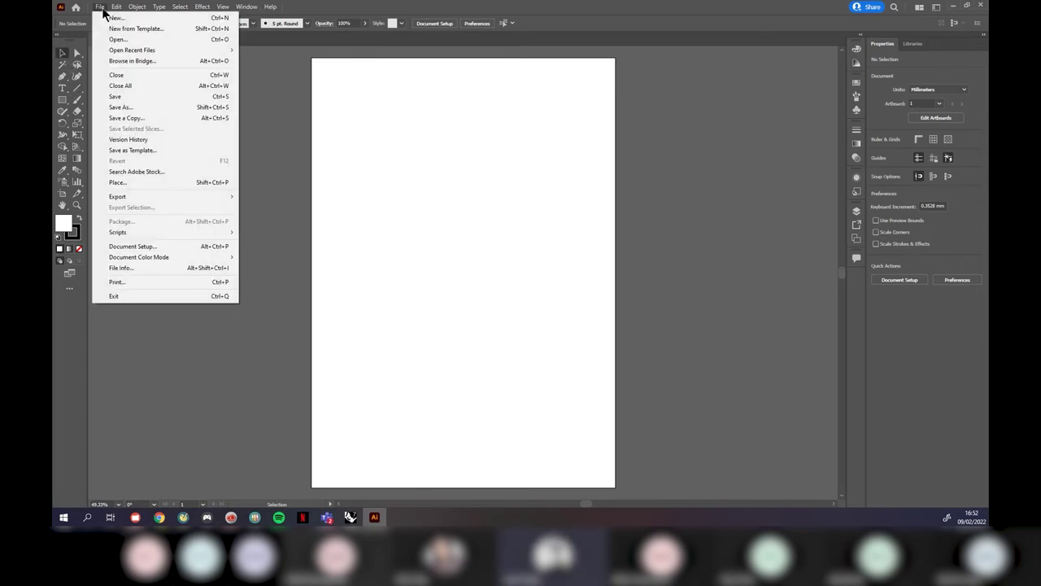
{"action": "left_click", "coordinate": [132, 182]}
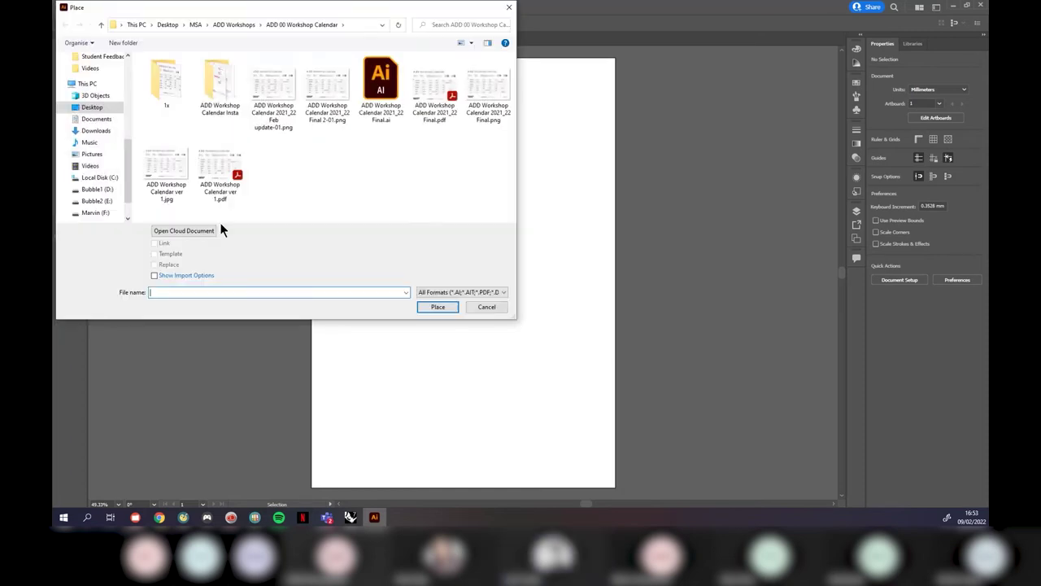
{"action": "left_click", "coordinate": [92, 106]}
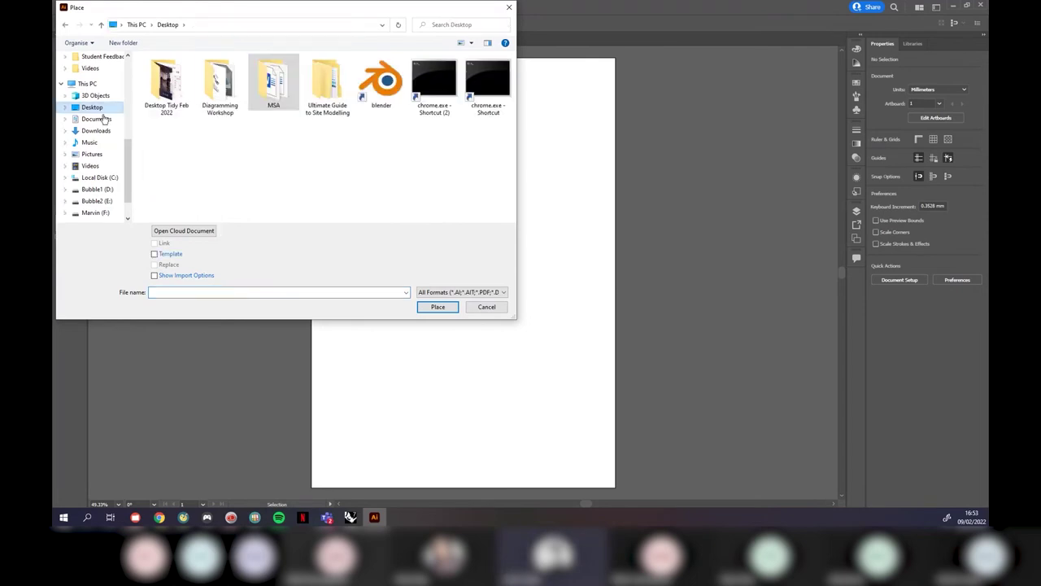
{"action": "double_click", "coordinate": [216, 86]}
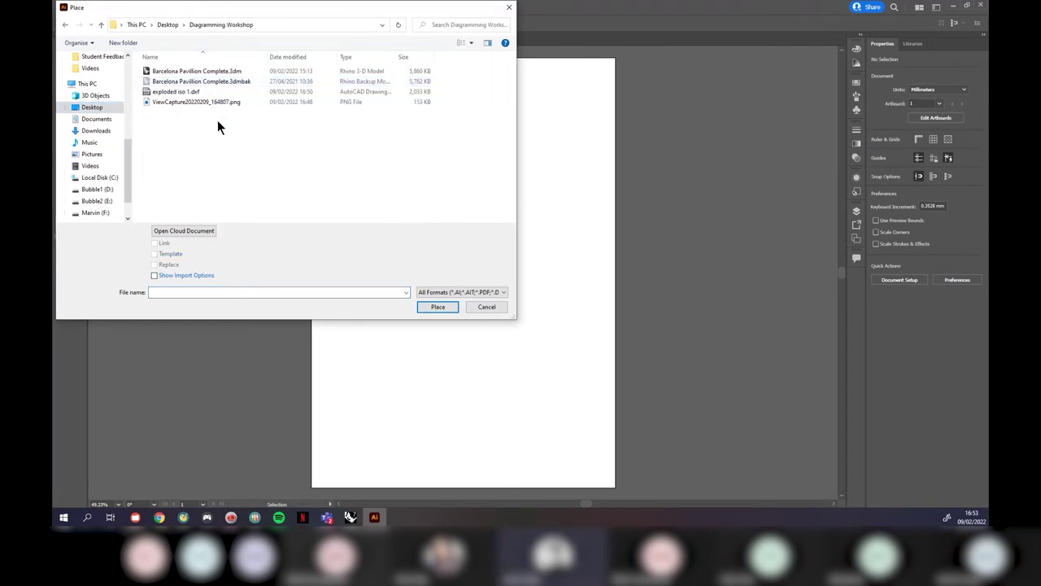
{"action": "left_click", "coordinate": [182, 93]}
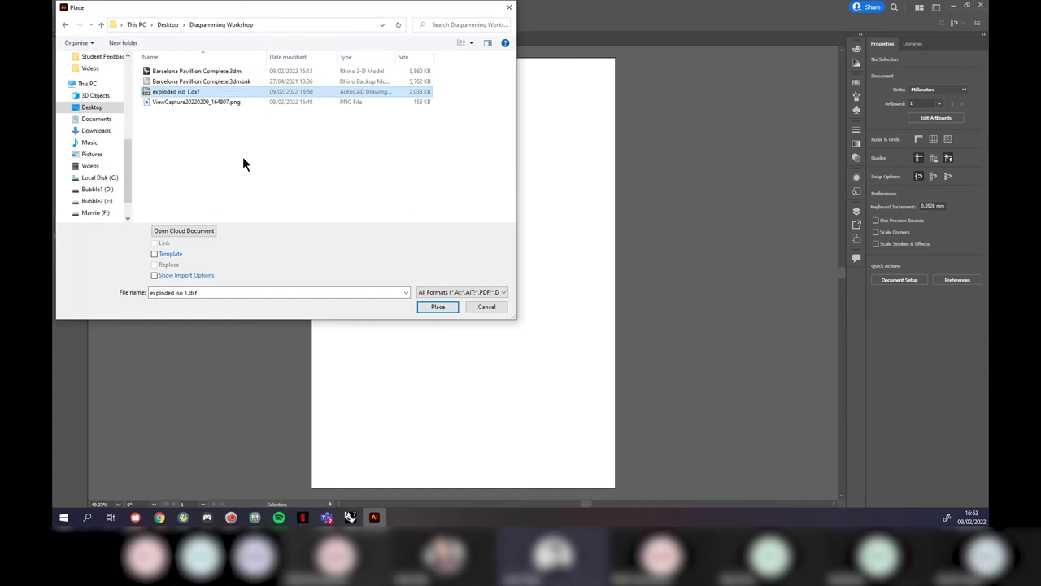
{"action": "left_click", "coordinate": [156, 276]}
{"action": "left_click", "coordinate": [438, 307]}
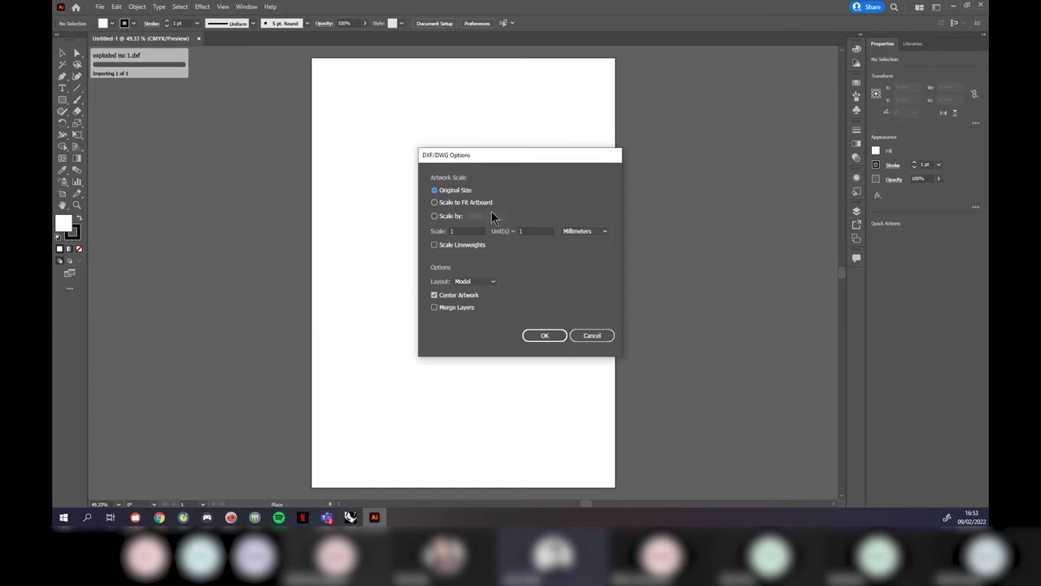
Step: Move the DXF/DWG options aside, check the exploded isometric drawing in Rhino, and return to Illustrator
{"action": "left_click_drag", "start_coordinate": [533, 160], "coordinate": [733, 154]}
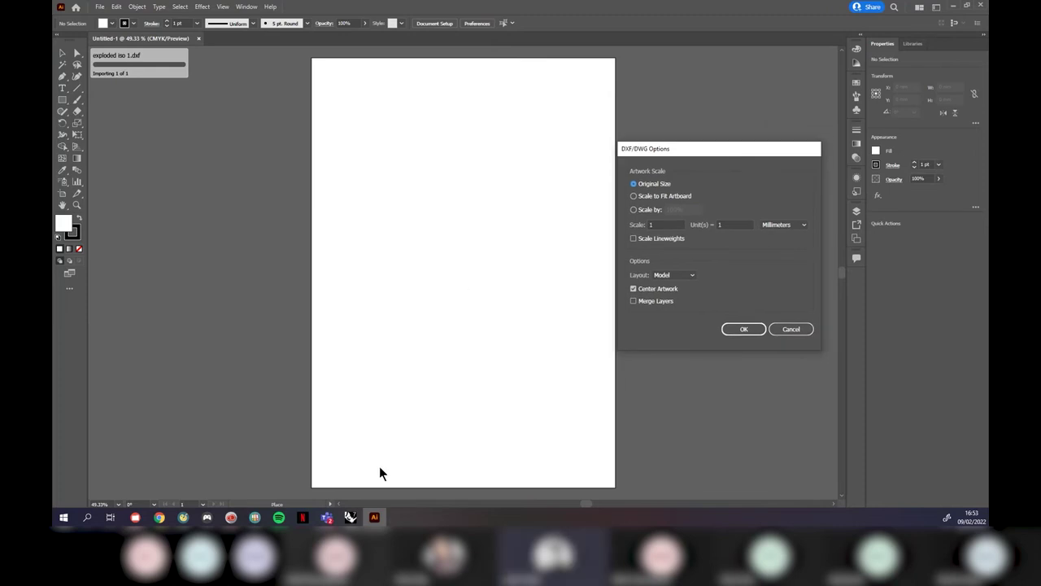
{"action": "left_click", "coordinate": [348, 518]}
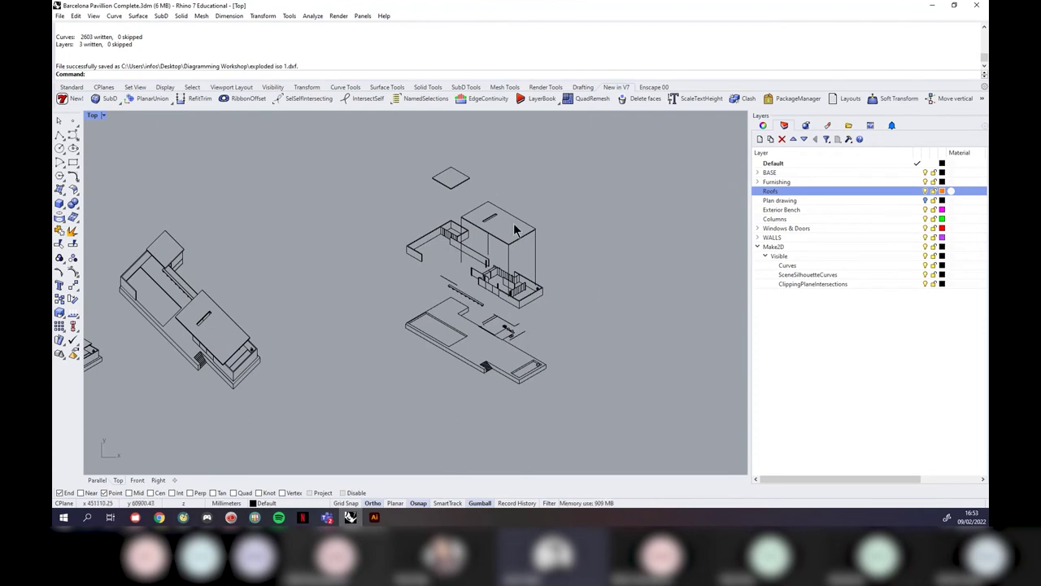
{"action": "left_click", "coordinate": [931, 6]}
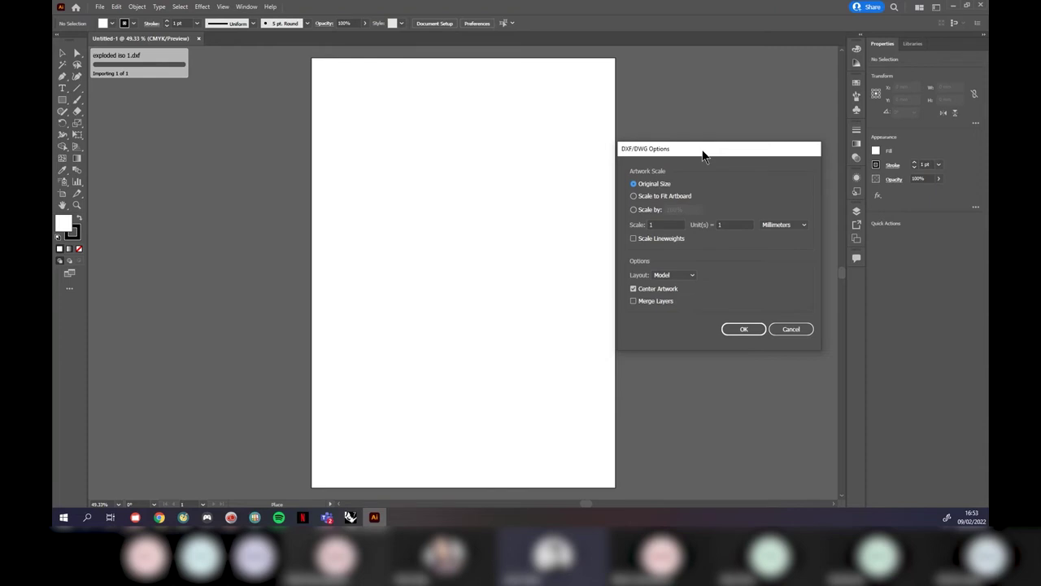
{"action": "left_click_drag", "start_coordinate": [704, 150], "coordinate": [692, 150]}
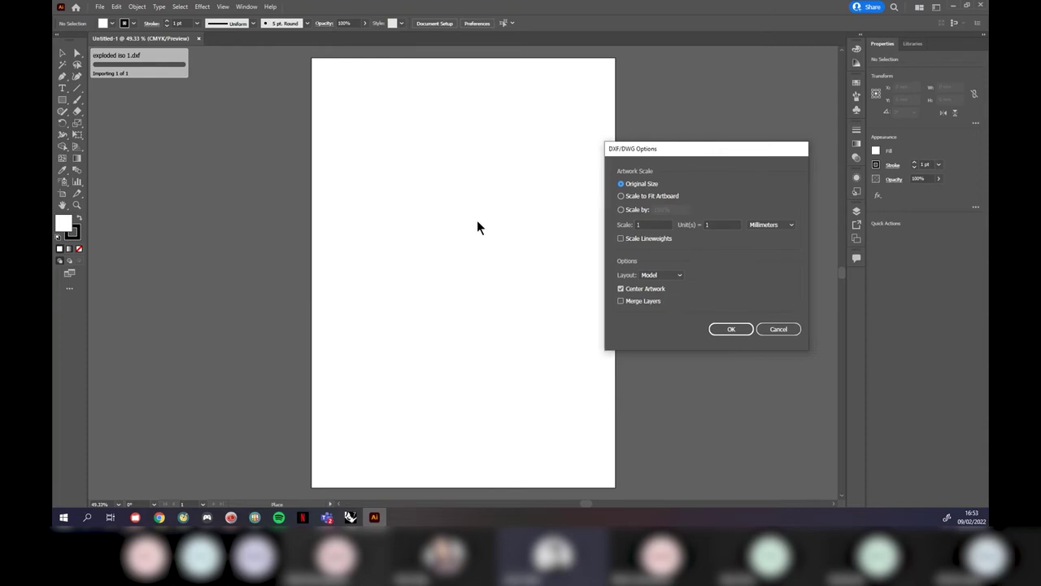
Step: Set the DXF artwork scale to Scale to Fit Artboard and accept the import options
{"action": "left_click", "coordinate": [626, 211]}
{"action": "left_click", "coordinate": [623, 197]}
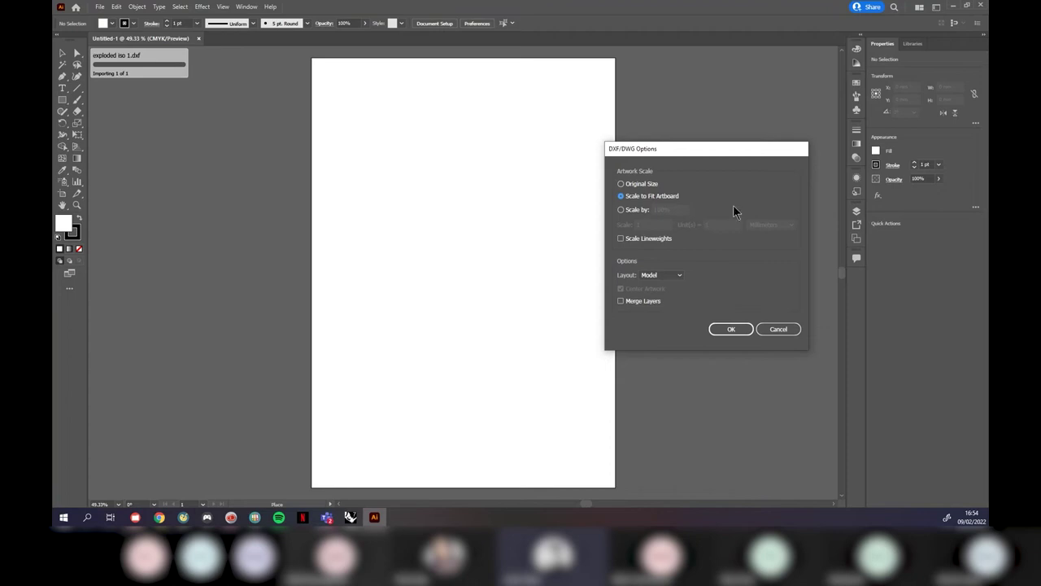
{"action": "left_click", "coordinate": [735, 328]}
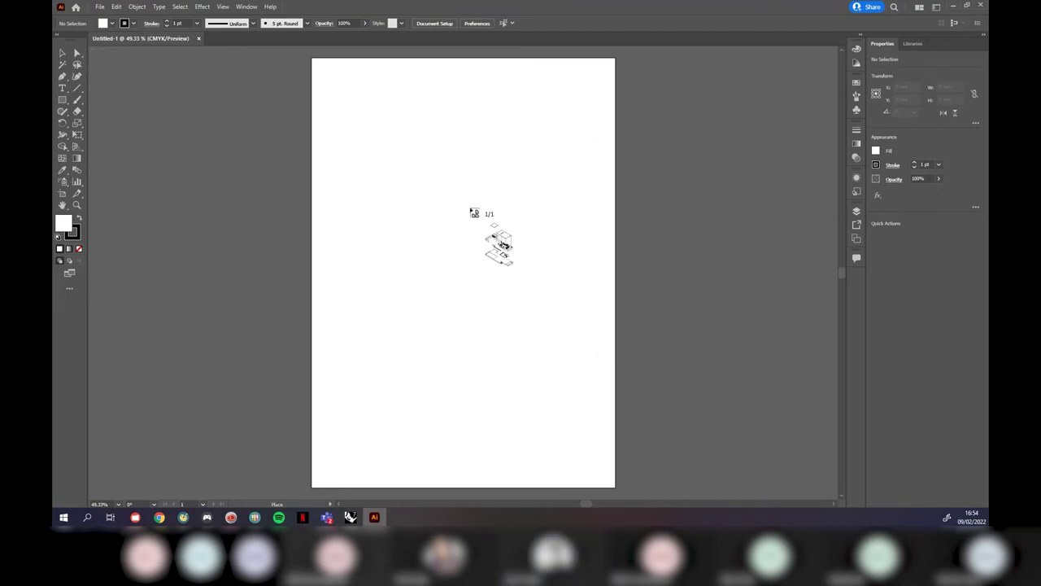
Step: Place the drawing at the artboard's upper-left corner, scale it proportionally to about 254 x 393 mm, and deselect it
{"action": "left_click", "coordinate": [316, 66]}
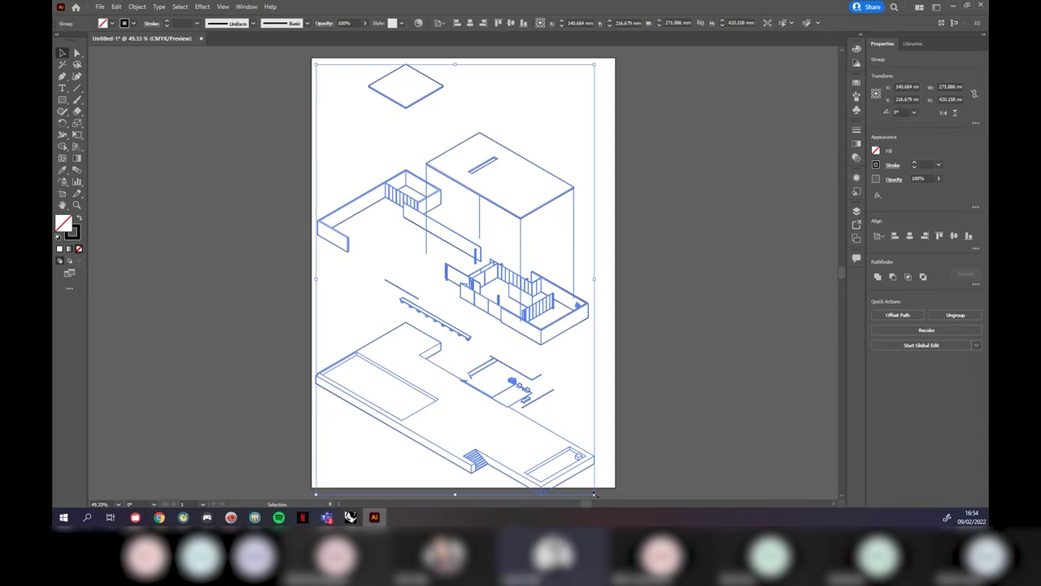
{"action": "left_click_drag", "start_coordinate": [594, 494], "coordinate": [577, 467]}
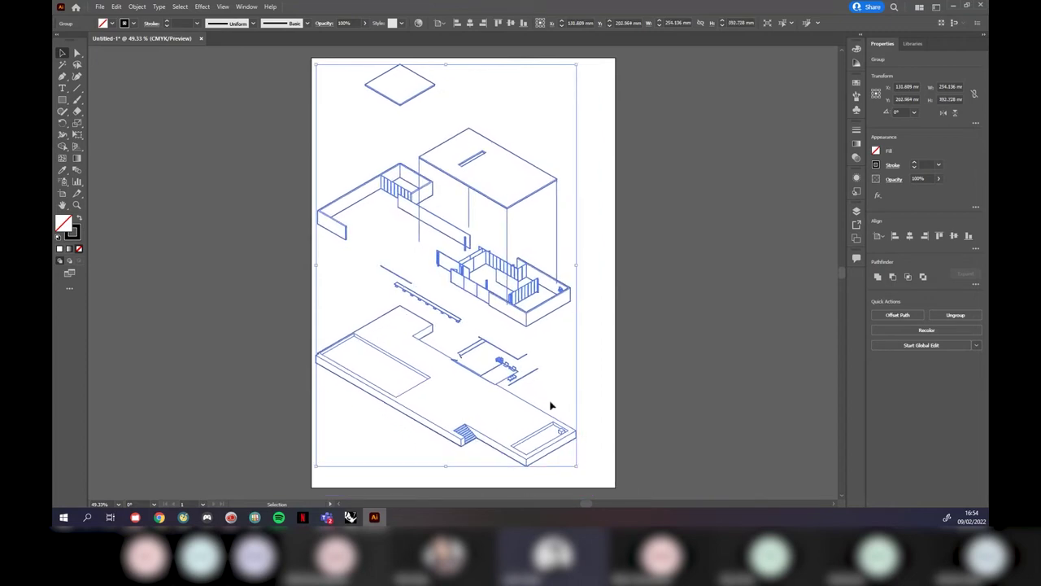
{"action": "left_click", "coordinate": [596, 422]}
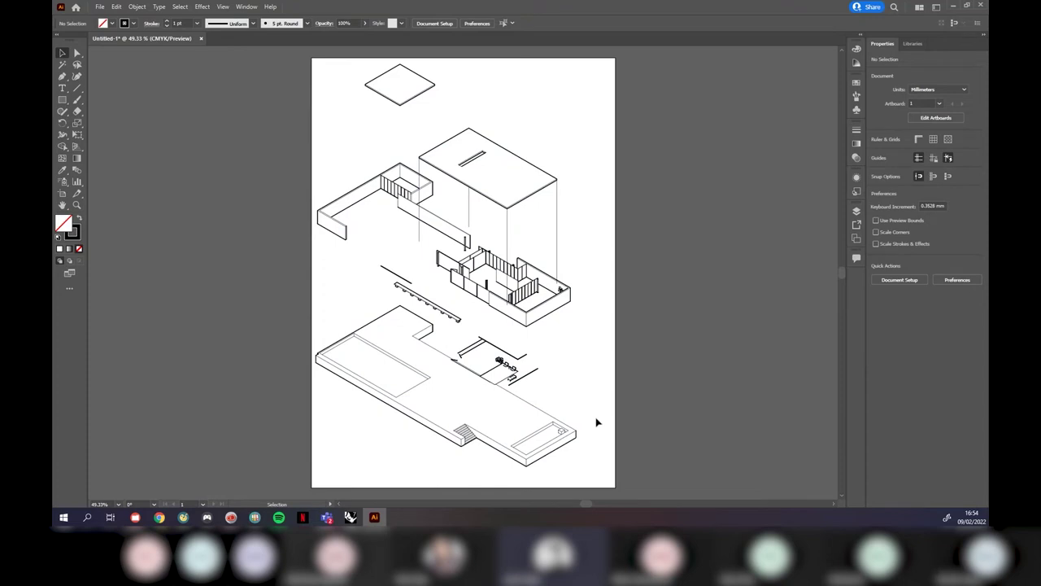
Step: Select the whole placed isometric drawing and set its stroke colour to None
{"action": "key", "text": "ctrl+minus"}
{"action": "key", "text": "ctrl+plus"}
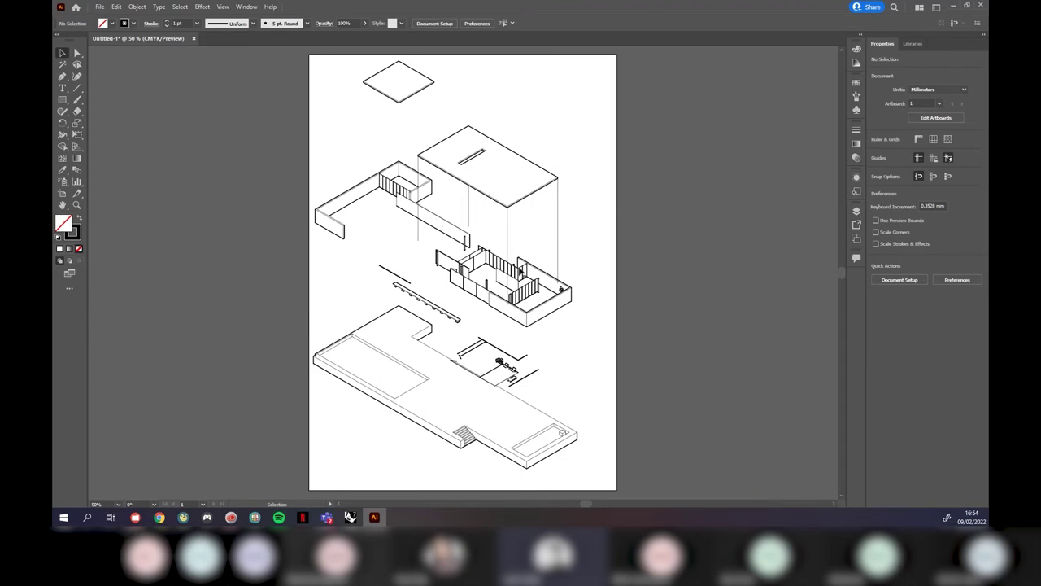
{"action": "key", "text": "ctrl+minus"}
{"action": "left_click_drag", "start_coordinate": [602, 432], "coordinate": [321, 97]}
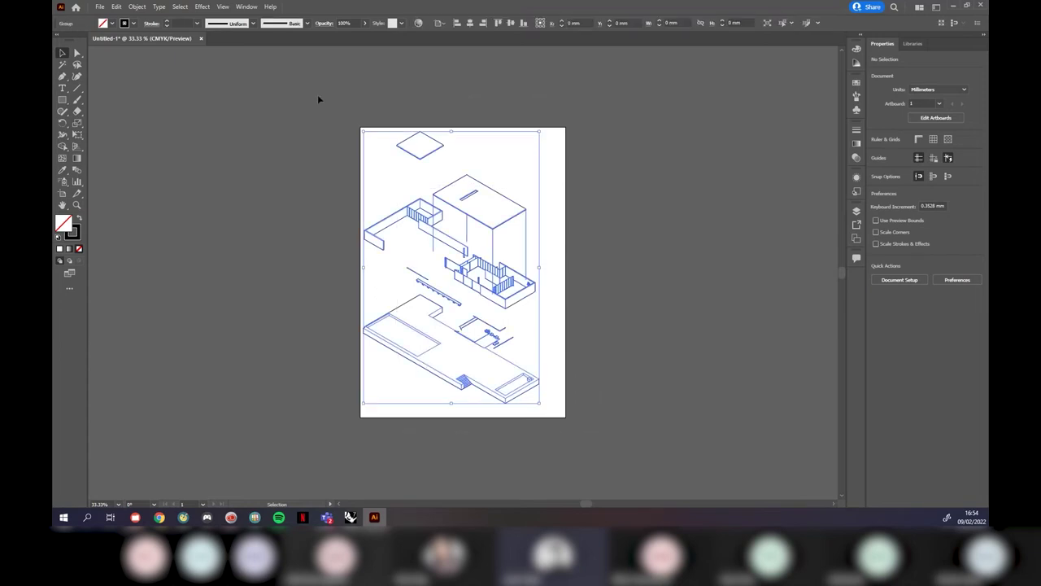
{"action": "left_click", "coordinate": [134, 23]}
{"action": "left_click", "coordinate": [62, 41]}
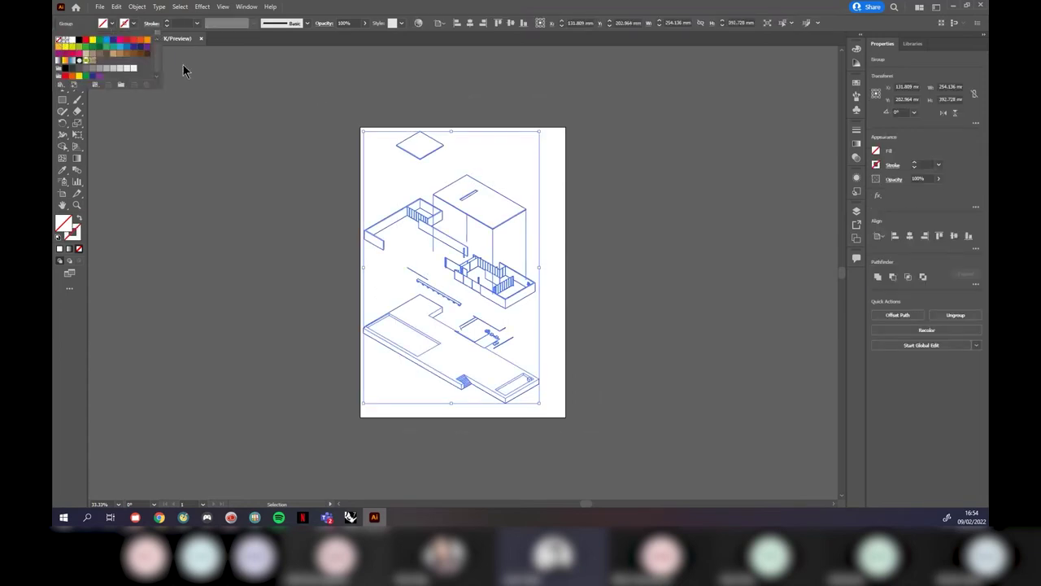
Step: Reselect the whole isometric drawing, set its stroke colour to black with no fill, and deselect it
{"action": "left_click", "coordinate": [557, 205]}
{"action": "left_click_drag", "start_coordinate": [597, 123], "coordinate": [456, 267]}
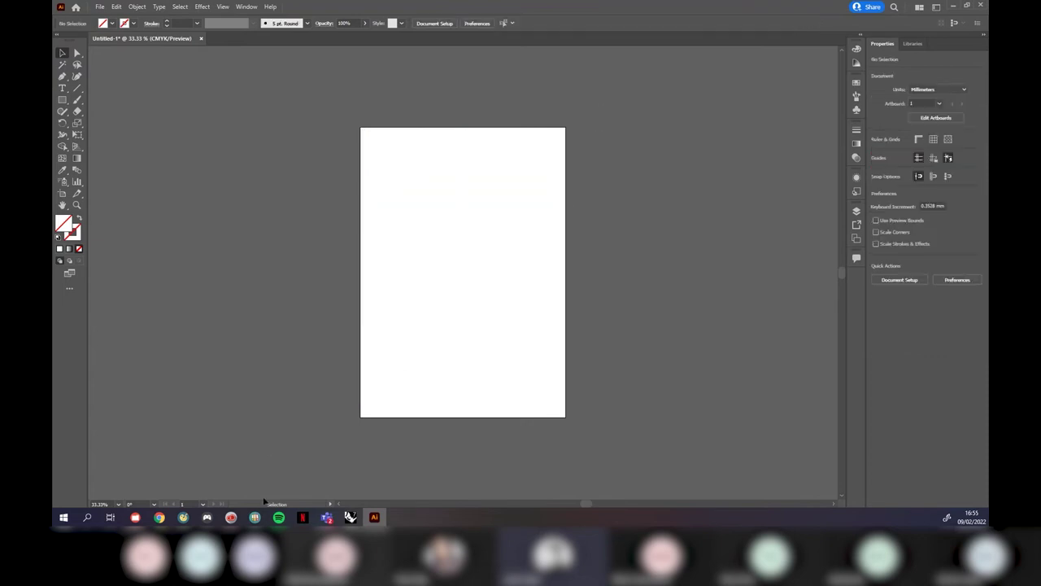
{"action": "left_click", "coordinate": [111, 23]}
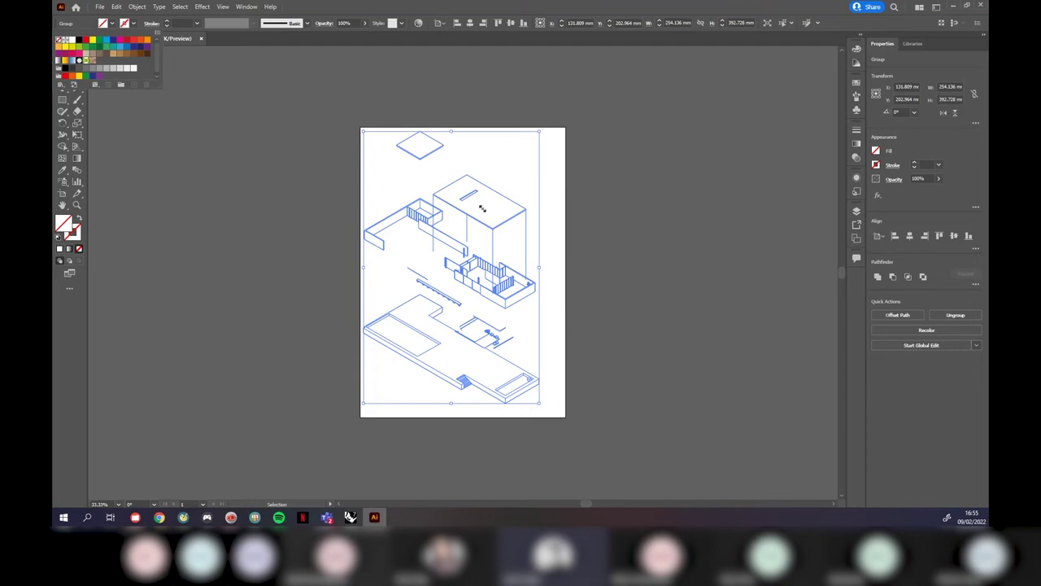
{"action": "left_click", "coordinate": [132, 24]}
{"action": "left_click", "coordinate": [79, 40]}
{"action": "left_click", "coordinate": [249, 167]}
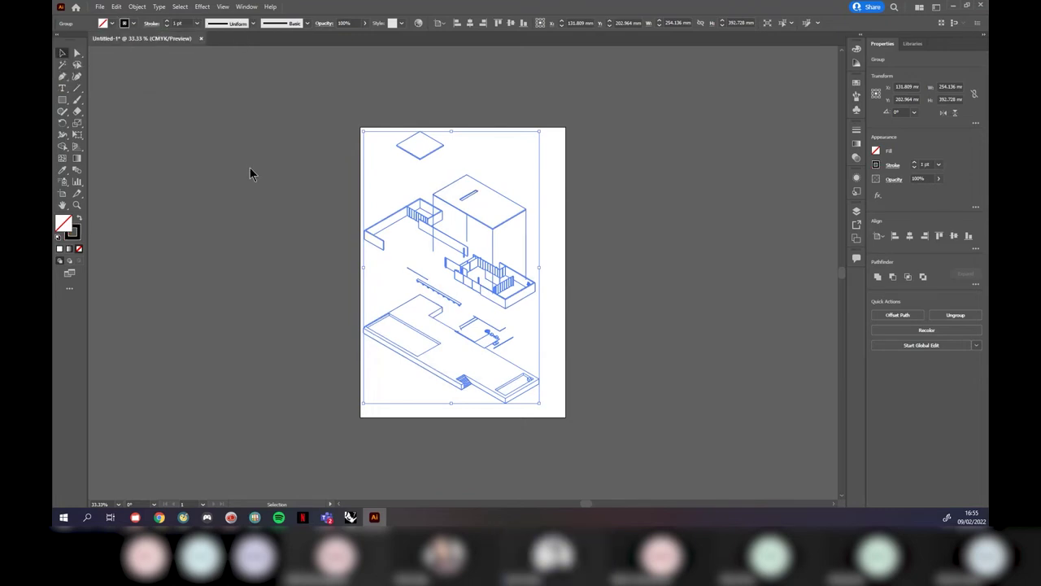
{"action": "left_click", "coordinate": [250, 167]}
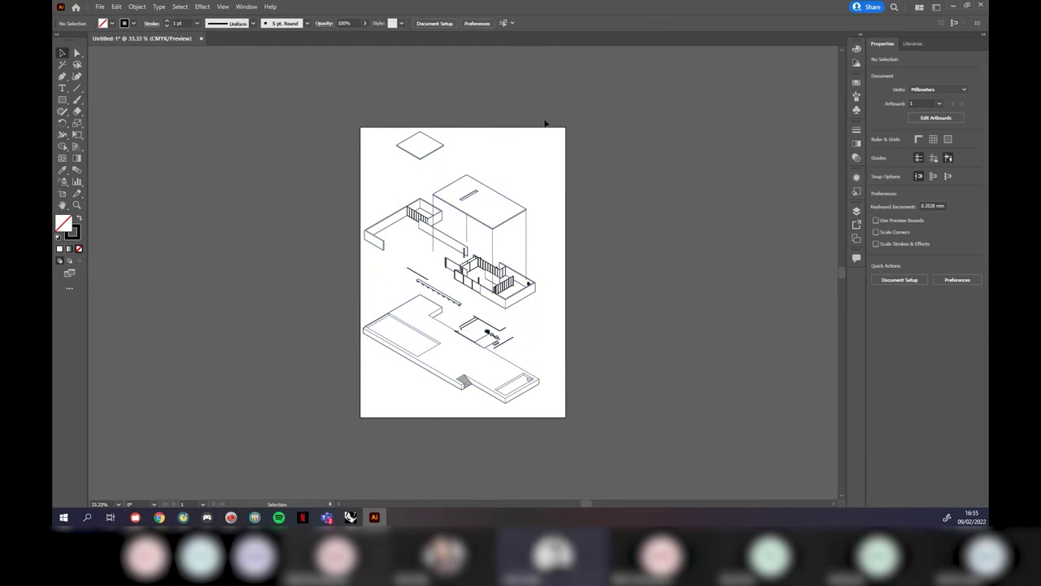
Step: Select the whole drawing, move it to the middle of the artboard at about X 147 mm, Y 215 mm, and deselect it
{"action": "key", "text": "ctrl+a"}
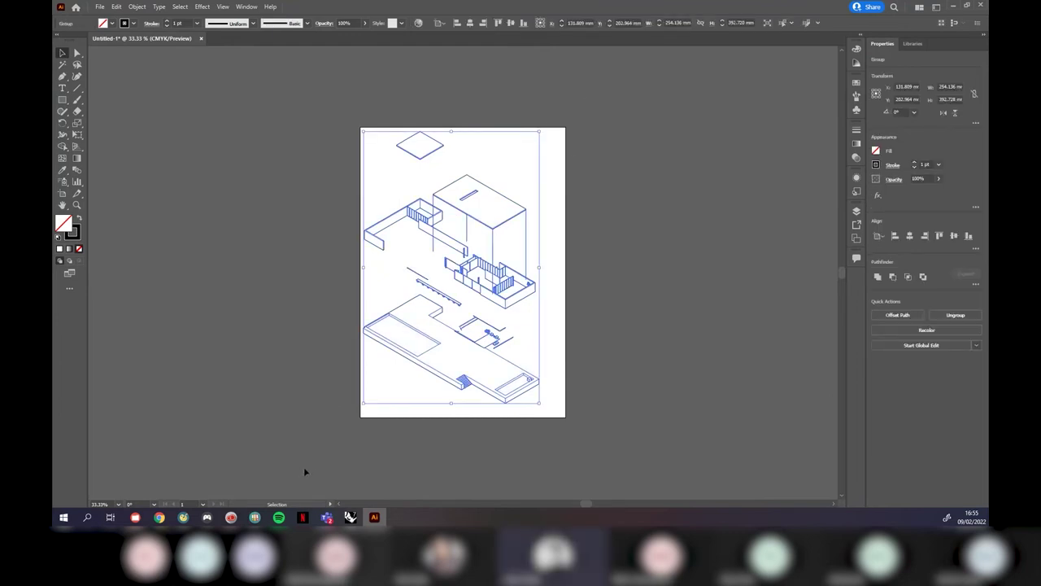
{"action": "scroll", "coordinate": [428, 257], "scroll_direction": "up", "scroll_amount": 1}
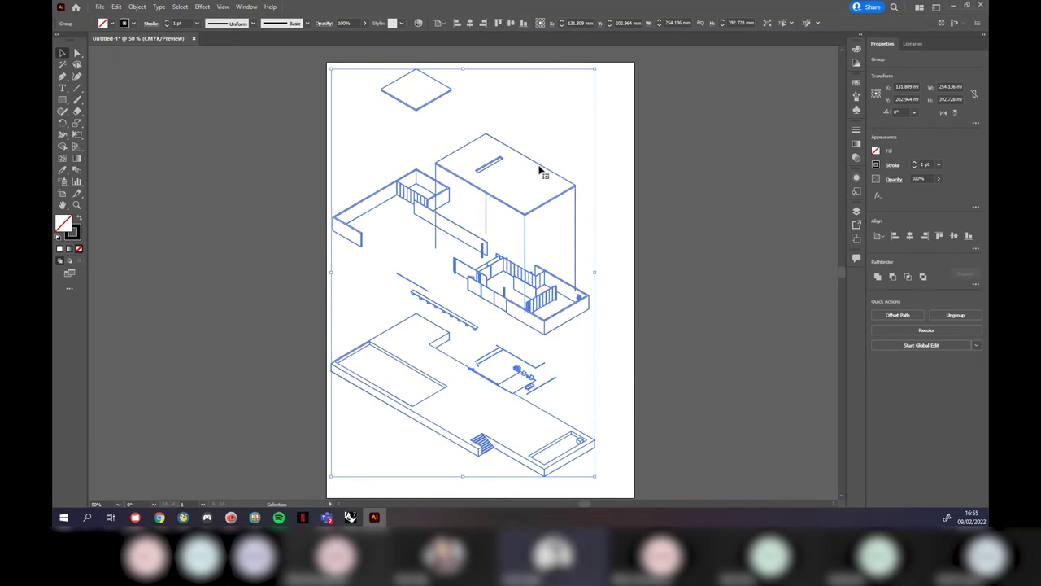
{"action": "left_click_drag", "start_coordinate": [540, 167], "coordinate": [555, 181]}
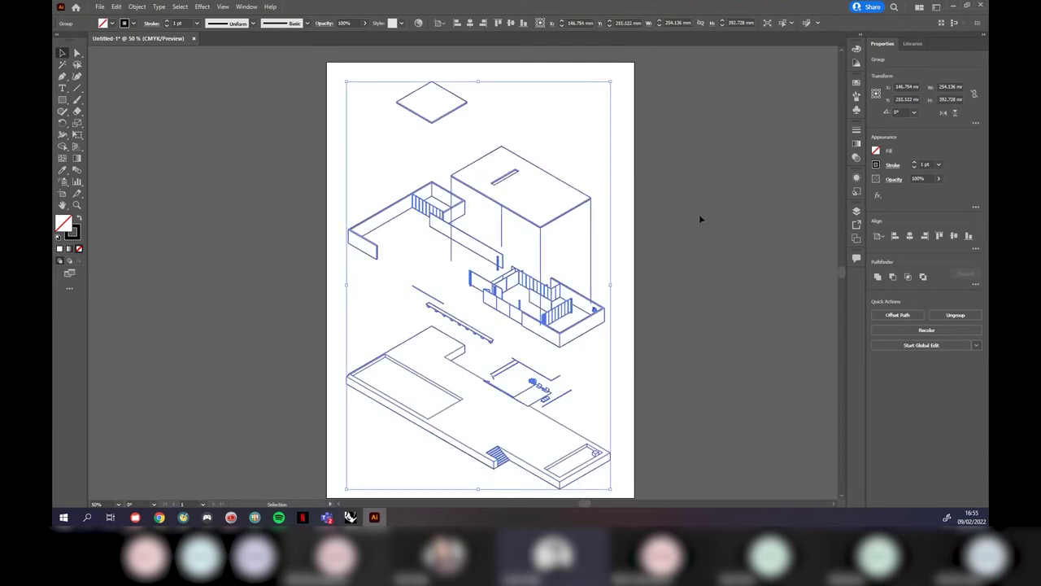
{"action": "left_click", "coordinate": [699, 214]}
{"action": "scroll", "coordinate": [628, 220], "scroll_direction": "down", "scroll_amount": 1}
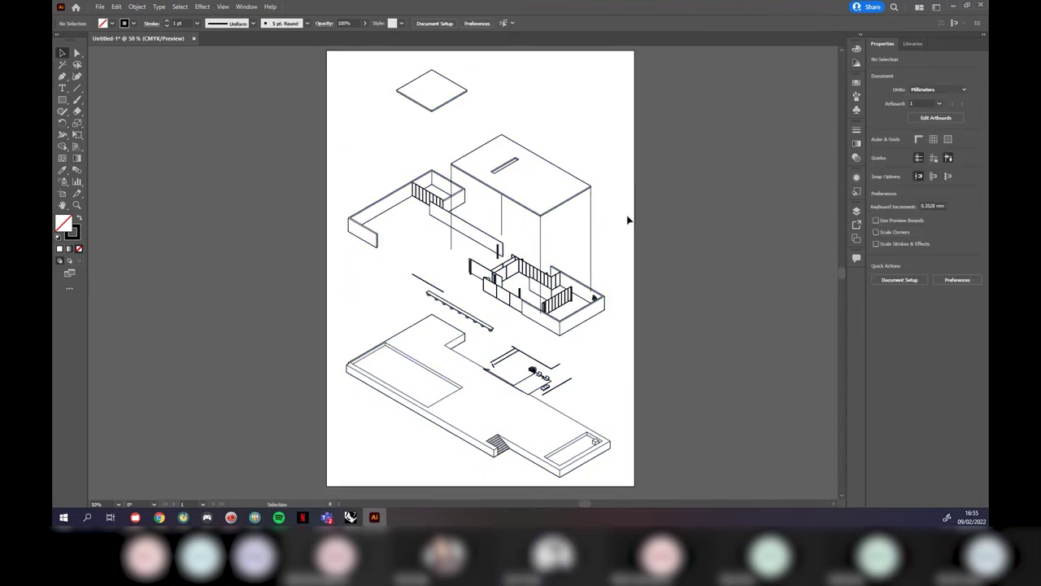
{"action": "key", "text": "ctrl+minus"}
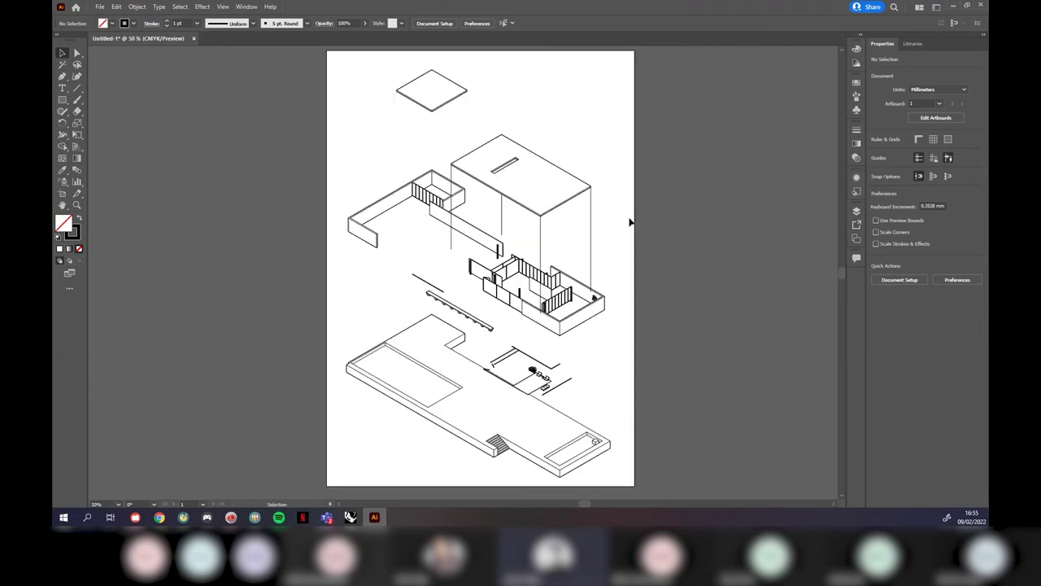